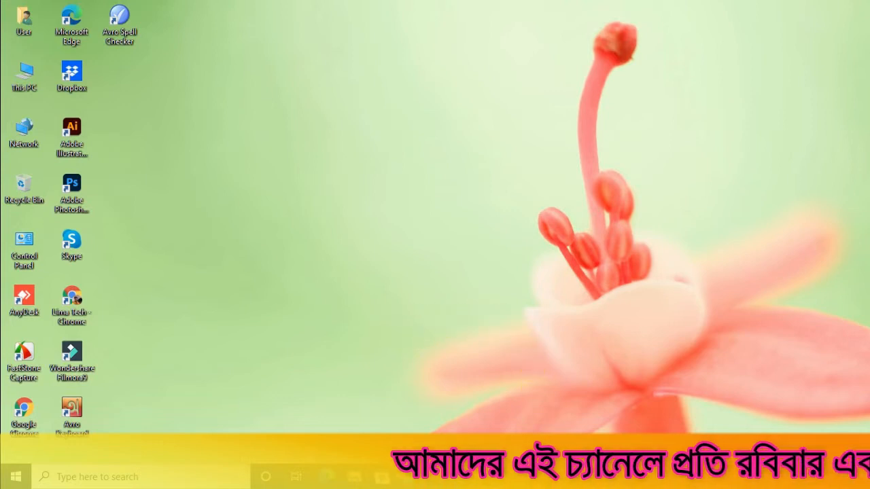
Step: Open Chrome in a maximized window and search Google for "google docs"
{"action": "left_click", "coordinate": [438, 477]}
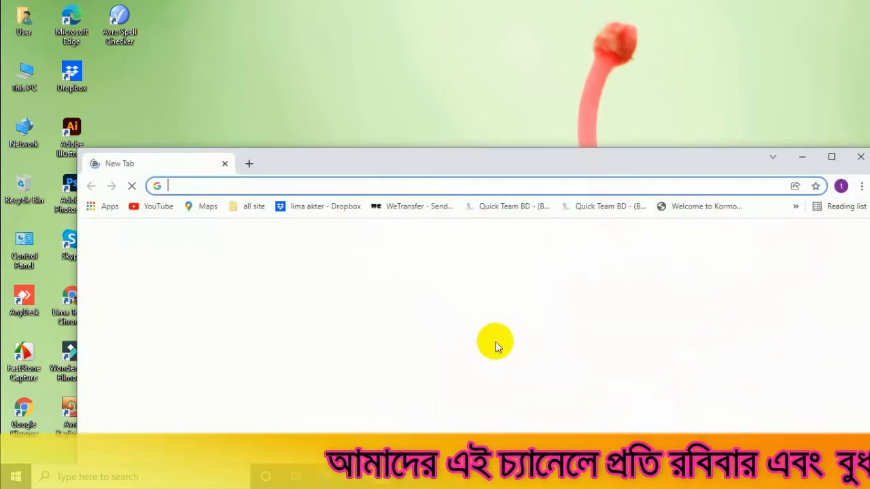
{"action": "left_click", "coordinate": [832, 157]}
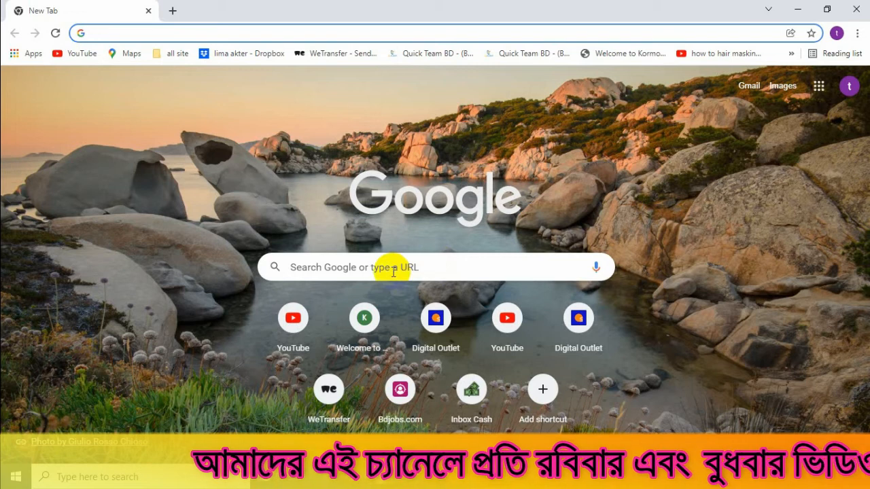
{"action": "left_click", "coordinate": [342, 269]}
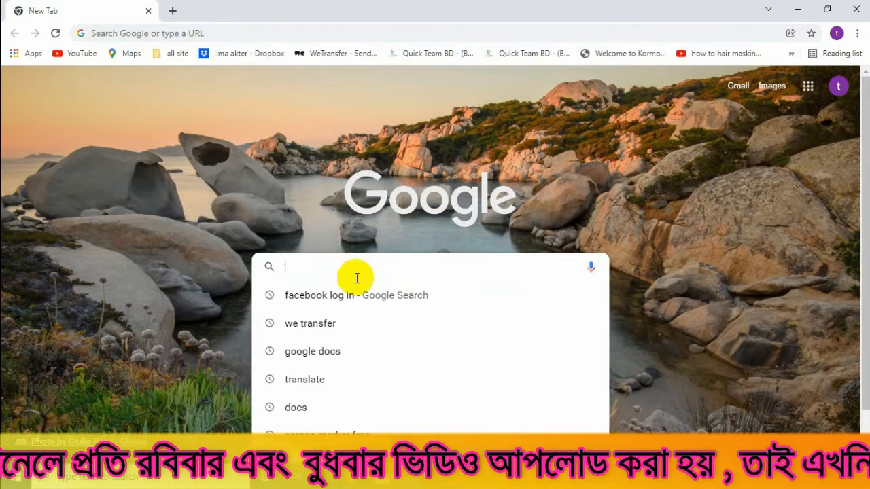
{"action": "left_click", "coordinate": [314, 354]}
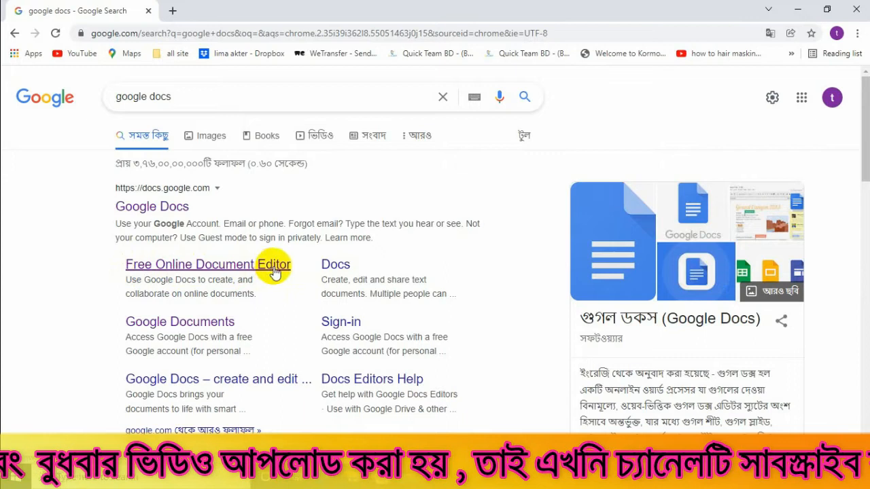
Step: Go to Google Docs through the Free Online Document Editor result and switch from Docs to Forms
{"action": "left_click", "coordinate": [219, 270]}
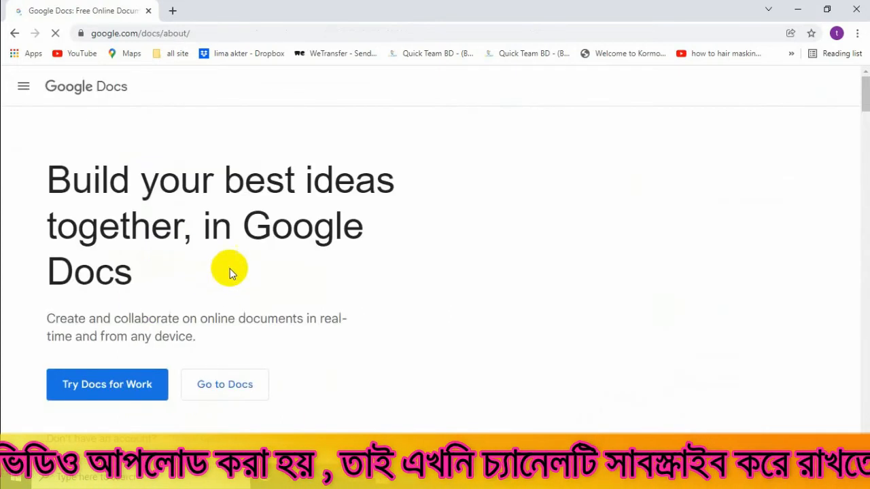
{"action": "scroll", "coordinate": [274, 259], "scroll_direction": "down", "scroll_amount": 1}
{"action": "scroll", "coordinate": [195, 238], "scroll_direction": "up", "scroll_amount": 2}
{"action": "scroll", "coordinate": [329, 333], "scroll_direction": "down", "scroll_amount": 2}
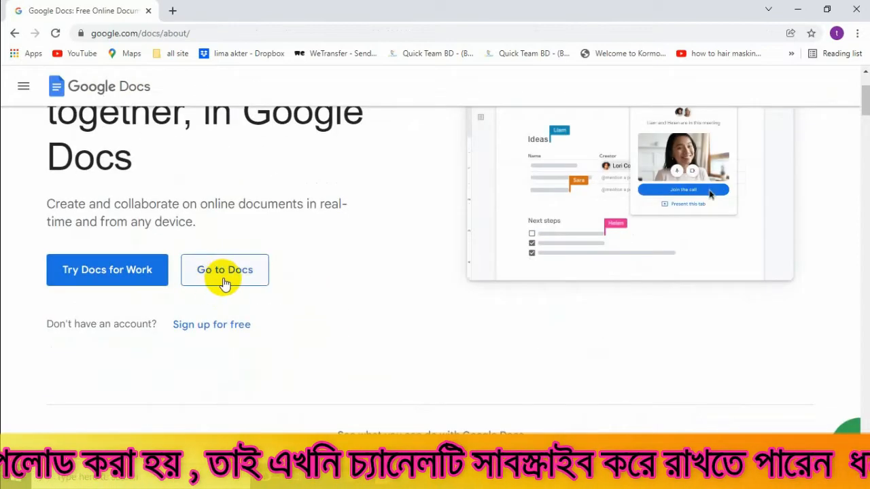
{"action": "left_click", "coordinate": [237, 279]}
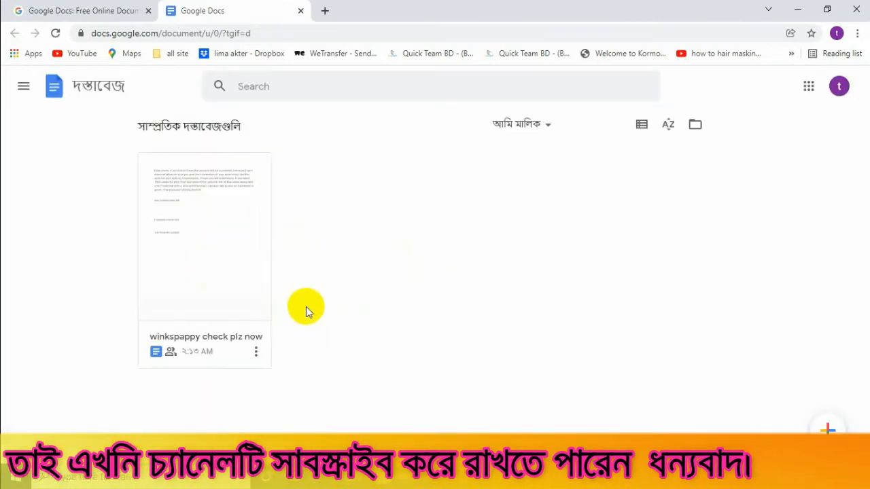
{"action": "left_click", "coordinate": [23, 87]}
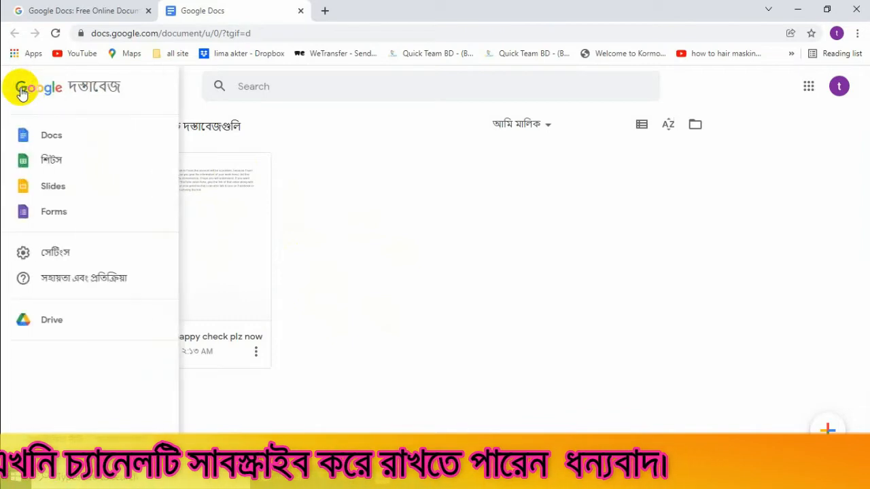
{"action": "left_click", "coordinate": [56, 214]}
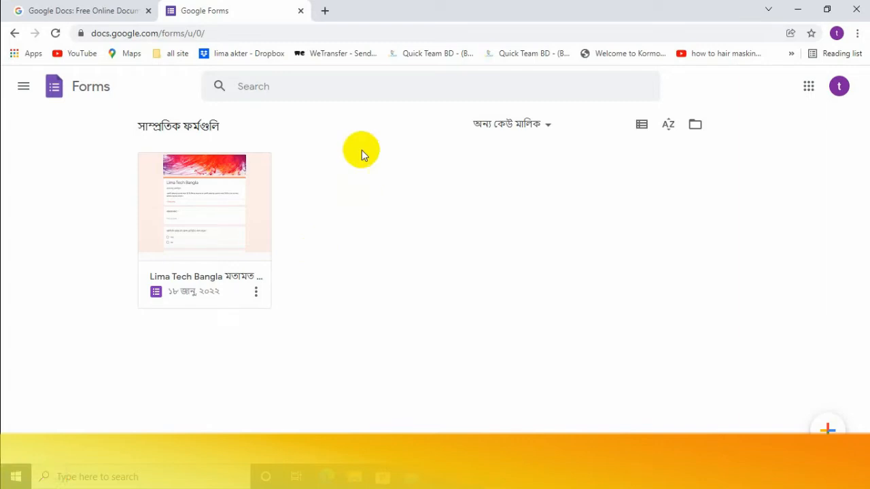
Step: Open Google Docs from the Google apps list in a new browser tab and switch to Forms
{"action": "left_click", "coordinate": [327, 11]}
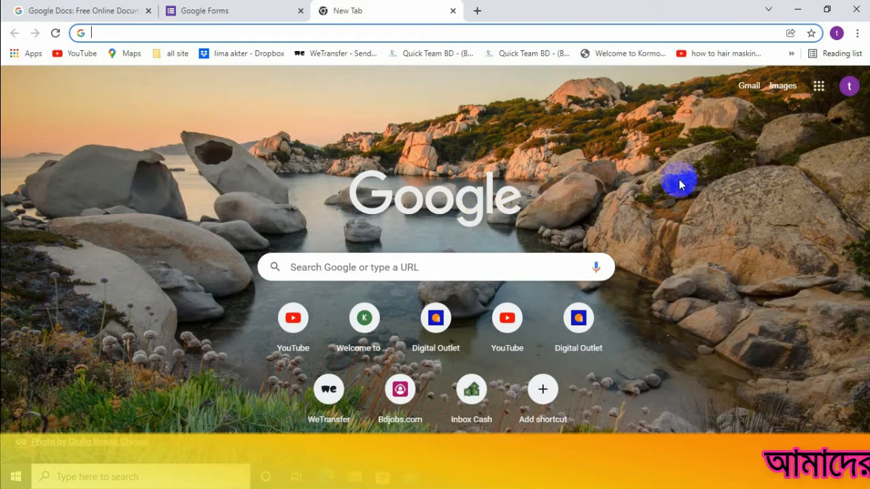
{"action": "left_click", "coordinate": [819, 88]}
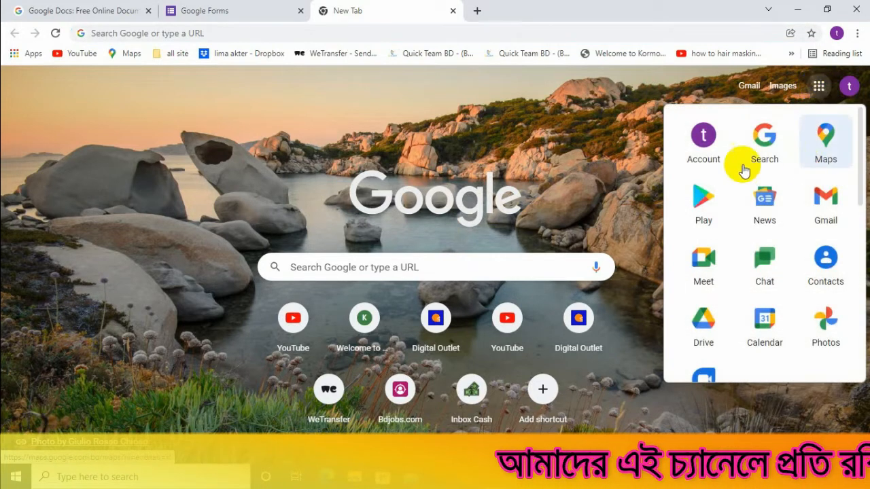
{"action": "scroll", "coordinate": [787, 288], "scroll_direction": "down", "scroll_amount": 3}
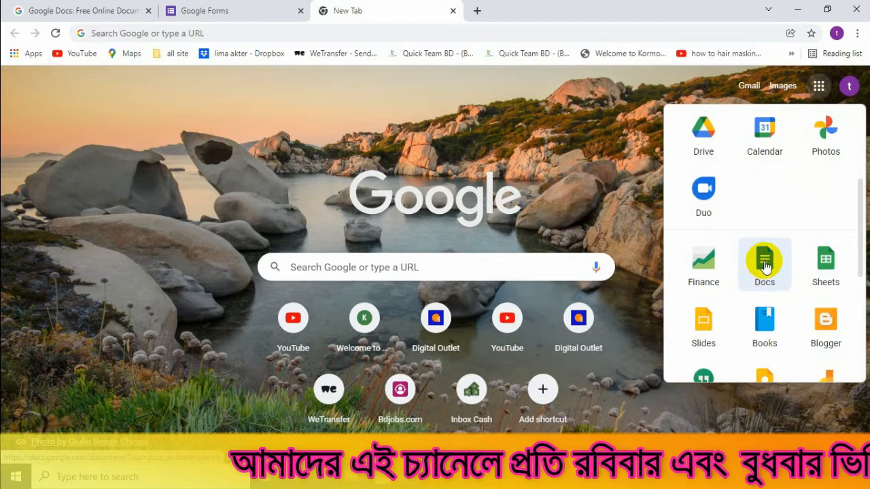
{"action": "left_click", "coordinate": [427, 307]}
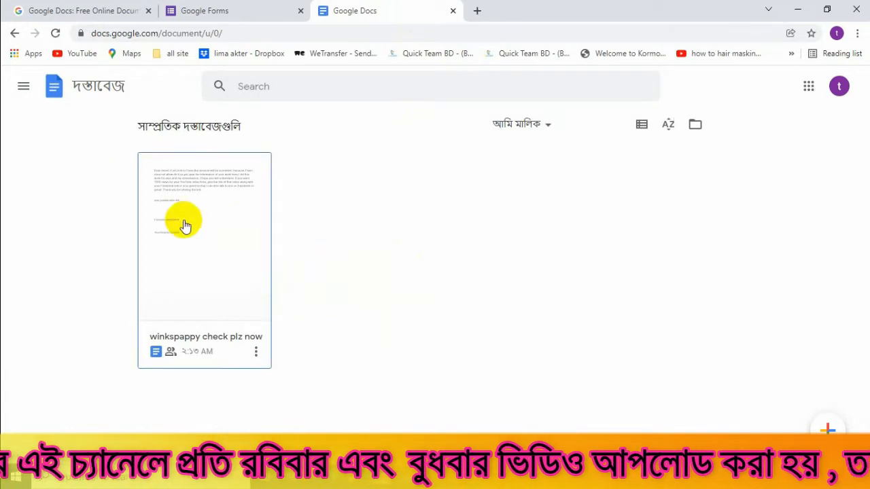
{"action": "left_click", "coordinate": [23, 87]}
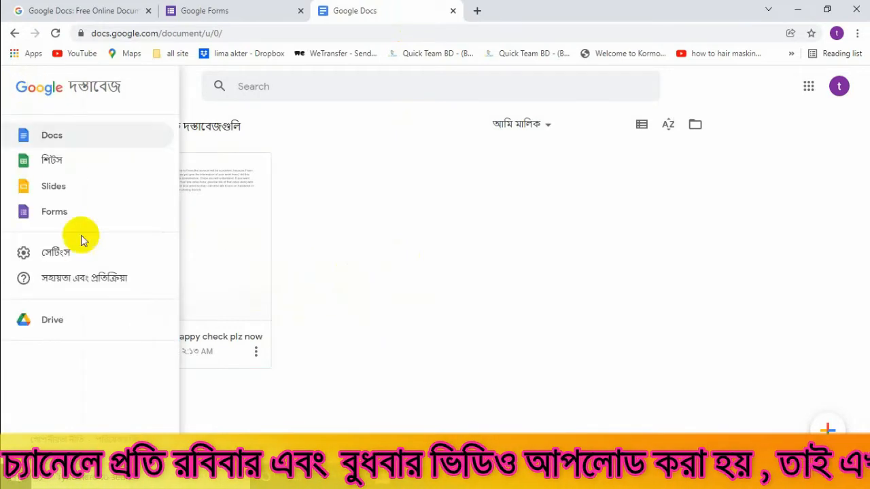
{"action": "left_click", "coordinate": [54, 213]}
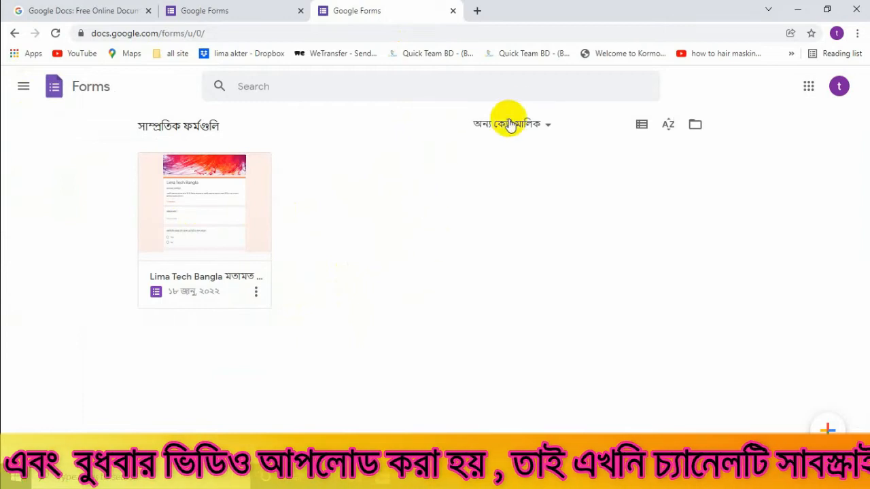
Step: Open Google Forms directly from the Google apps list in another new browser tab
{"action": "left_click", "coordinate": [479, 10]}
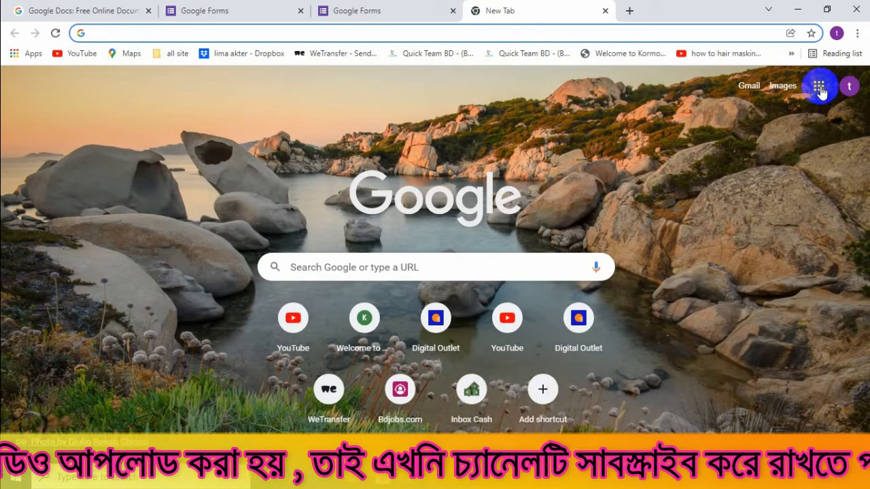
{"action": "left_click", "coordinate": [820, 88]}
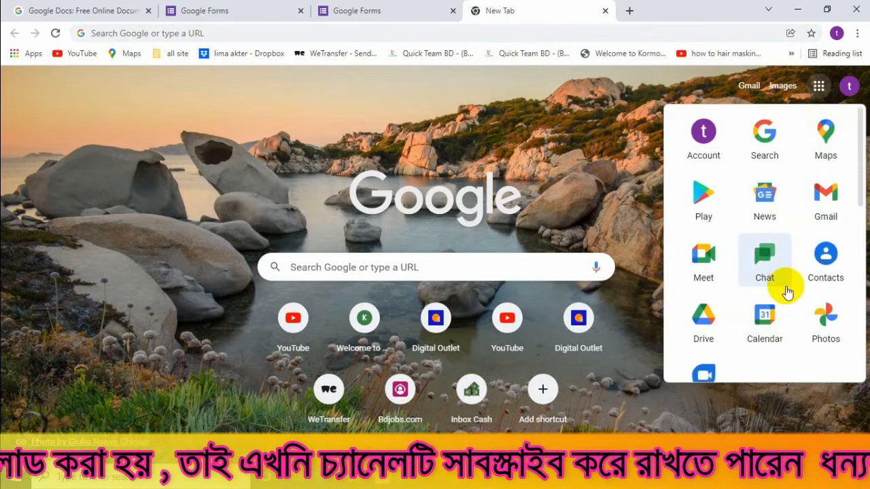
{"action": "scroll", "coordinate": [782, 258], "scroll_direction": "down", "scroll_amount": 4}
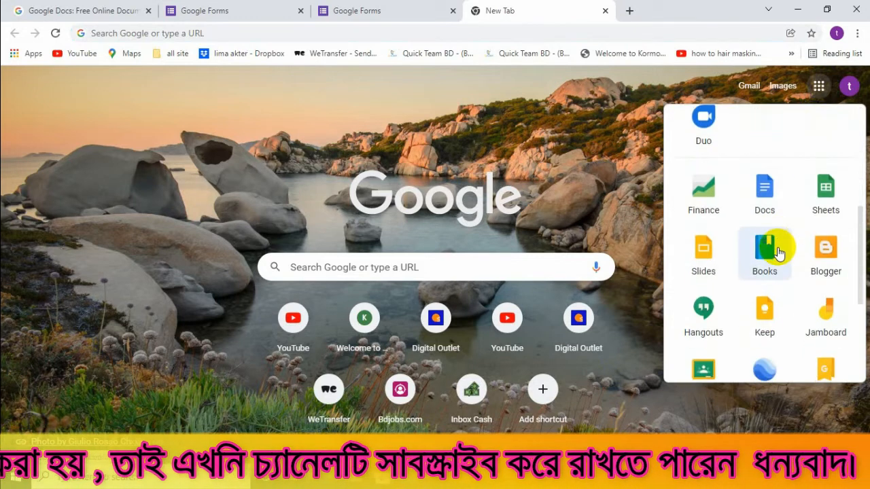
{"action": "scroll", "coordinate": [775, 251], "scroll_direction": "down", "scroll_amount": 3}
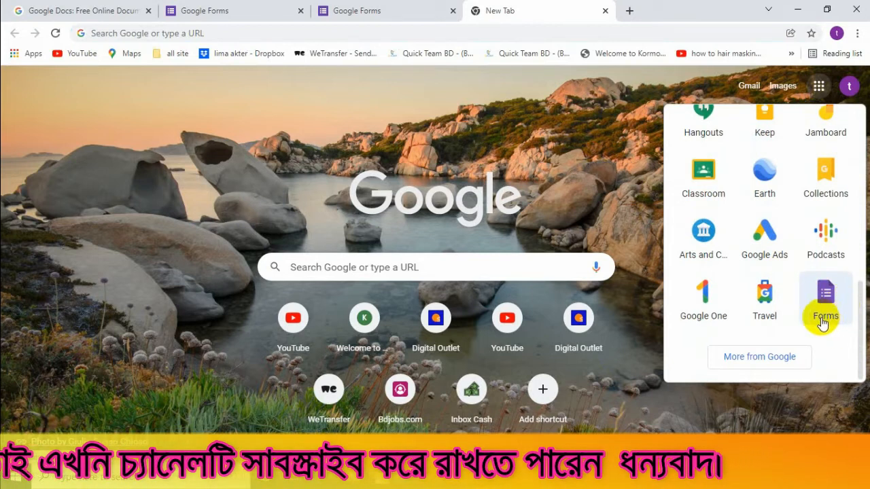
{"action": "left_click", "coordinate": [826, 307]}
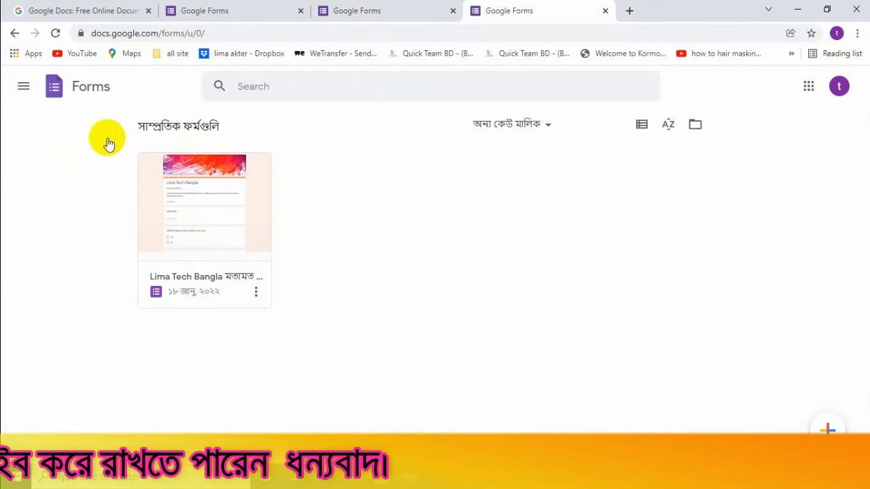
{"action": "left_click", "coordinate": [22, 87]}
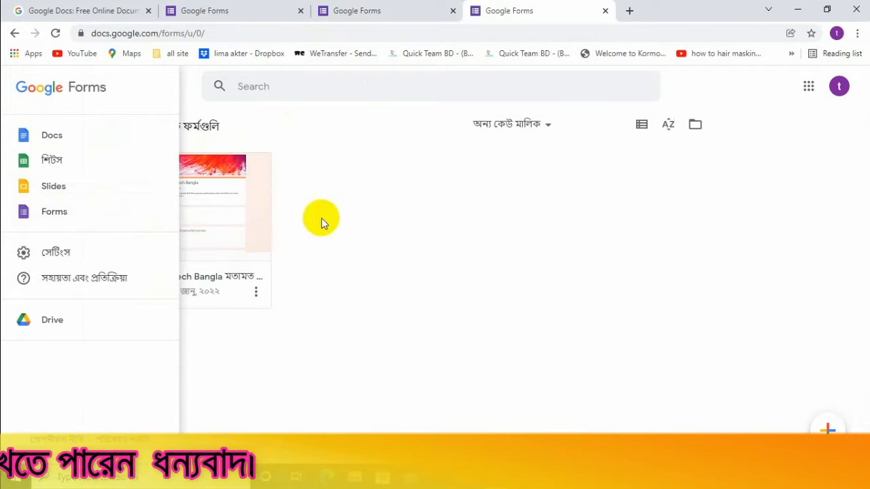
{"action": "left_click", "coordinate": [381, 253]}
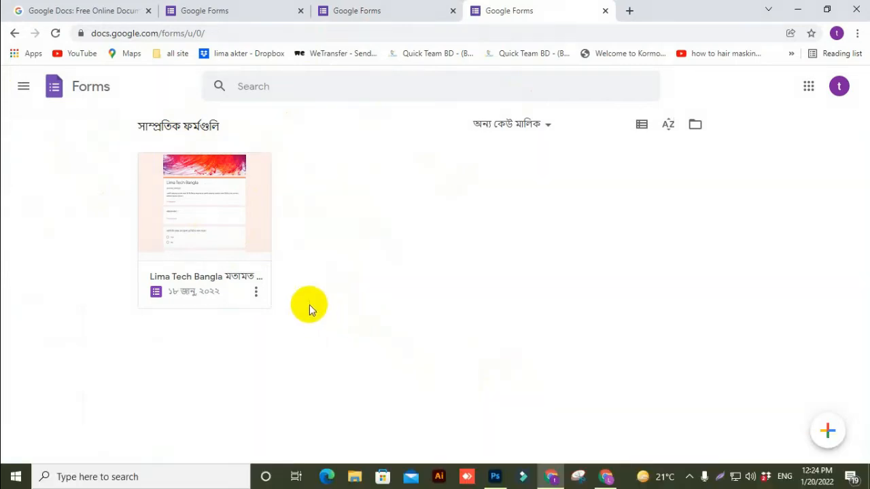
Step: Close the two redundant Google Forms browser tabs and dismiss the recent form's options
{"action": "right_click", "coordinate": [221, 230]}
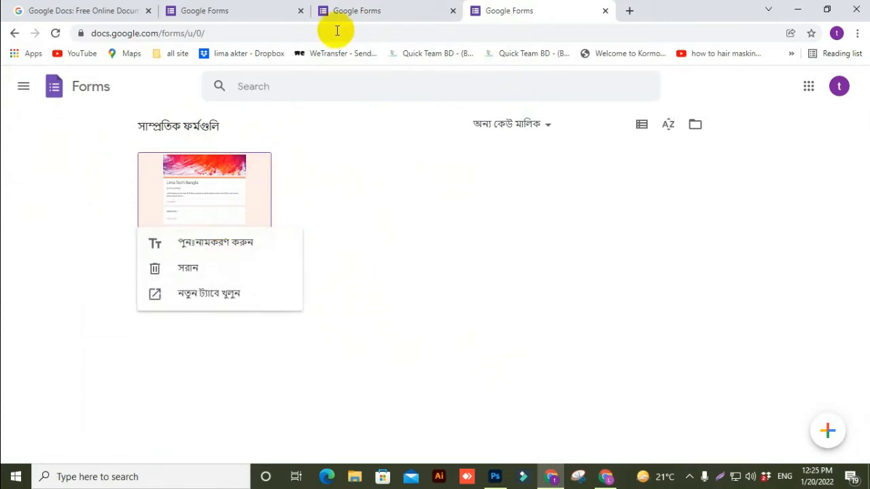
{"action": "left_click", "coordinate": [454, 11]}
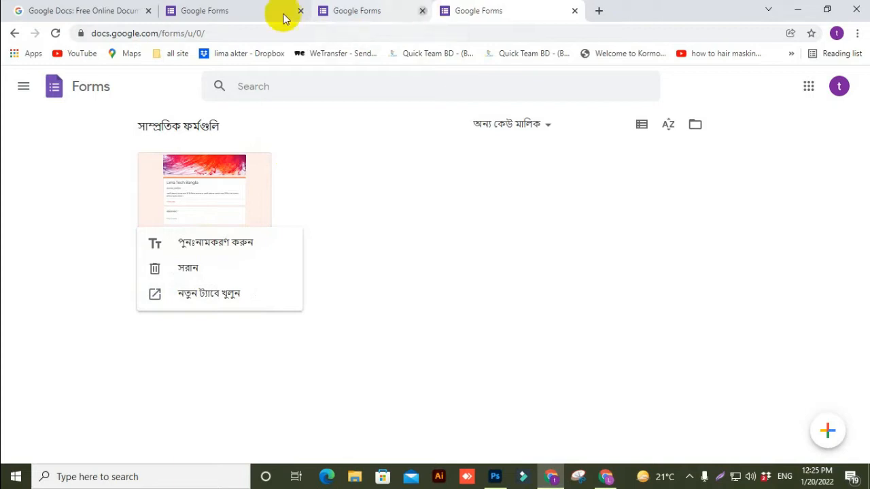
{"action": "left_click", "coordinate": [301, 11]}
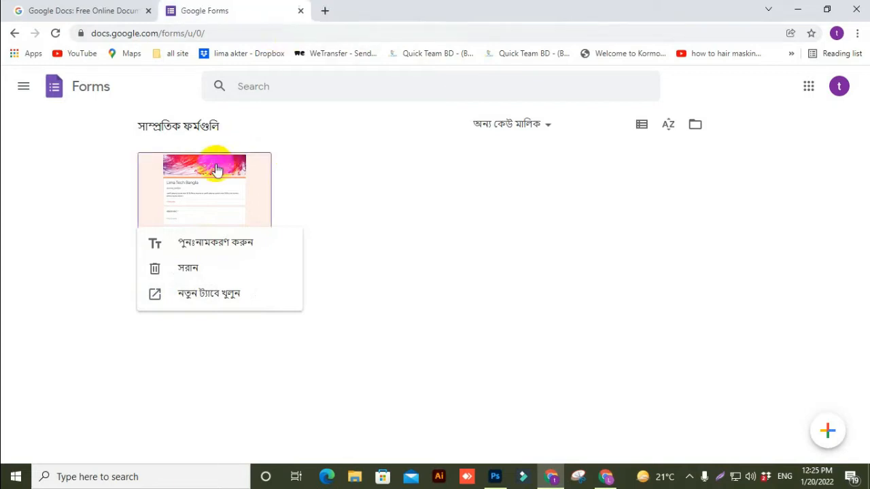
{"action": "left_click", "coordinate": [216, 196]}
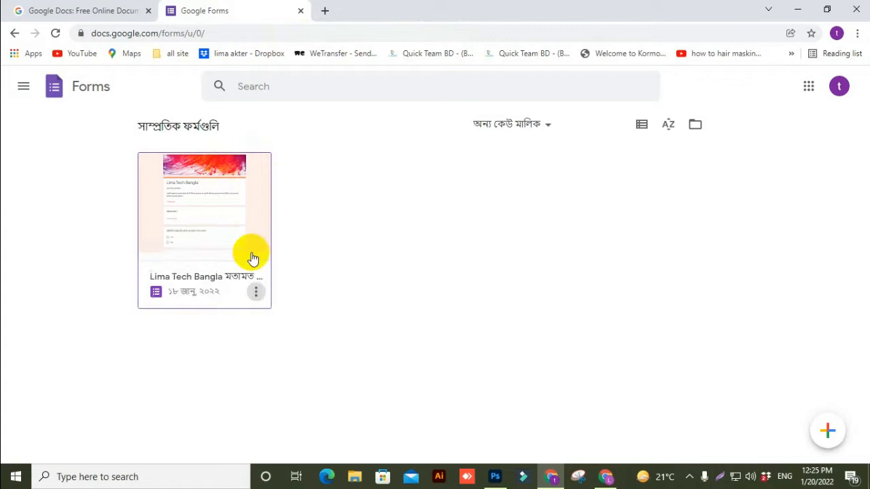
Step: Open the recent Lima Tech Bangla feedback form and look through its header, description and questions
{"action": "left_click", "coordinate": [215, 217]}
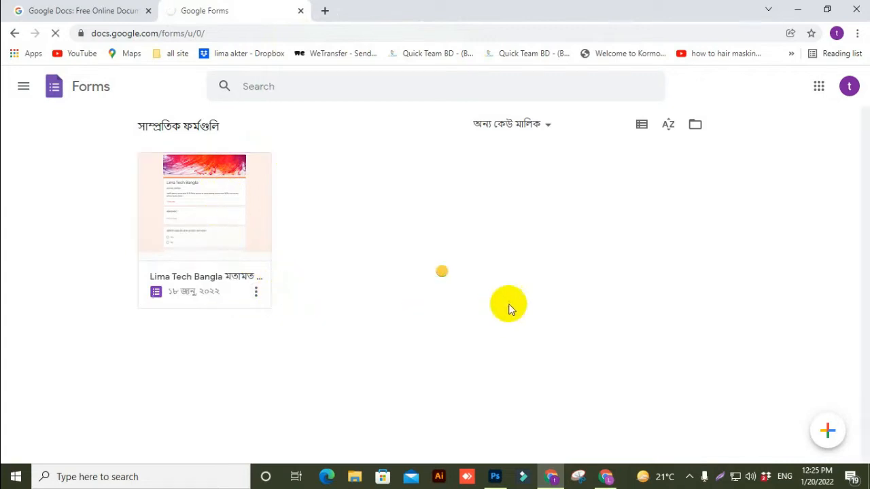
{"action": "scroll", "coordinate": [465, 291], "scroll_direction": "down", "scroll_amount": 4}
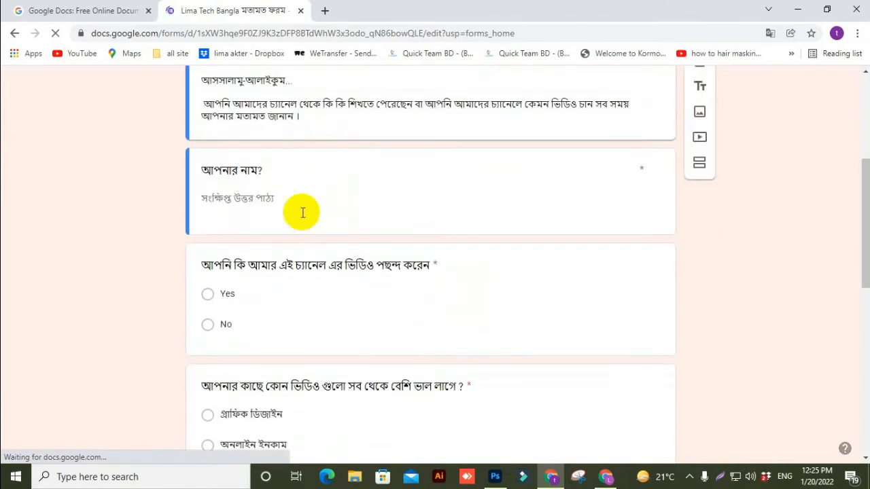
{"action": "scroll", "coordinate": [309, 299], "scroll_direction": "down", "scroll_amount": 3}
{"action": "scroll", "coordinate": [321, 367], "scroll_direction": "down", "scroll_amount": 3}
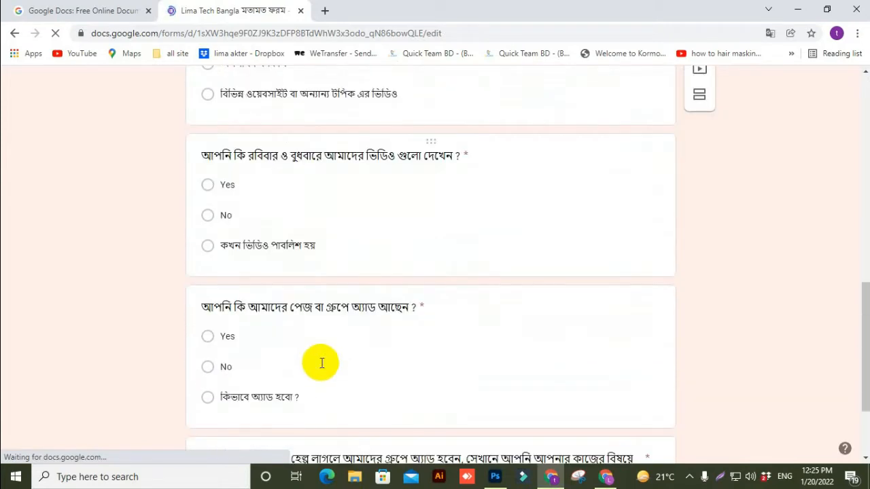
{"action": "scroll", "coordinate": [320, 333], "scroll_direction": "up", "scroll_amount": 2}
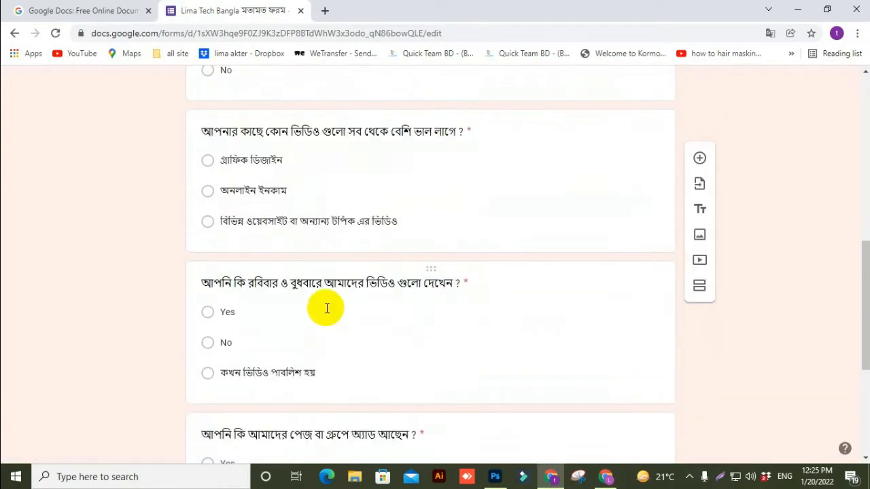
{"action": "scroll", "coordinate": [301, 243], "scroll_direction": "up", "scroll_amount": 2}
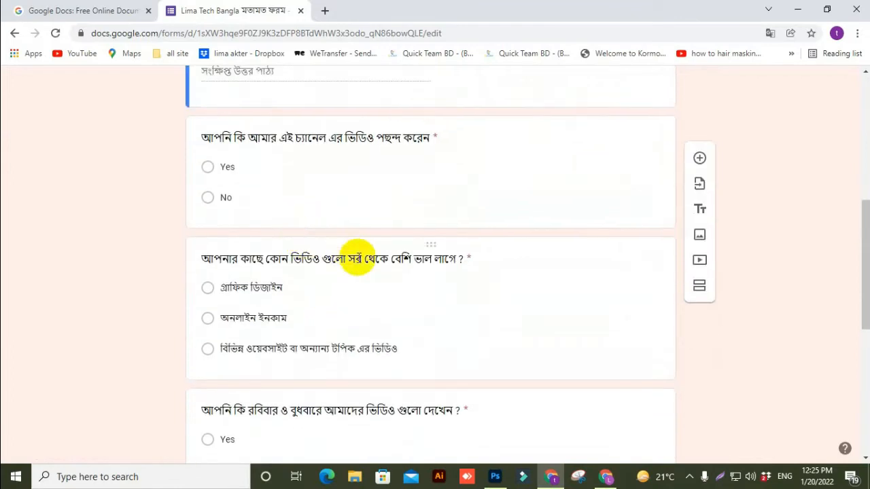
{"action": "scroll", "coordinate": [355, 258], "scroll_direction": "up", "scroll_amount": 2}
{"action": "scroll", "coordinate": [359, 258], "scroll_direction": "up", "scroll_amount": 1}
{"action": "scroll", "coordinate": [360, 255], "scroll_direction": "up", "scroll_amount": 3}
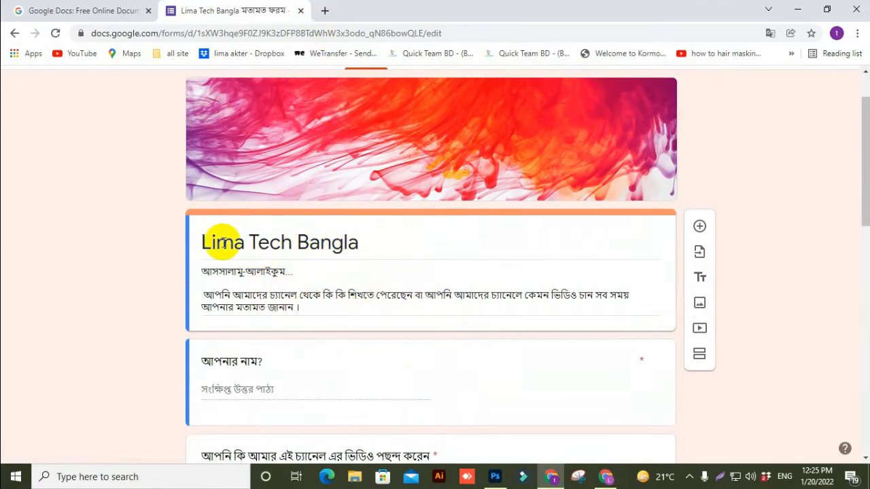
Step: Open the Google Forms home page from the Google apps list in a new tab, keeping the feedback form open
{"action": "key", "text": "ctrl+t"}
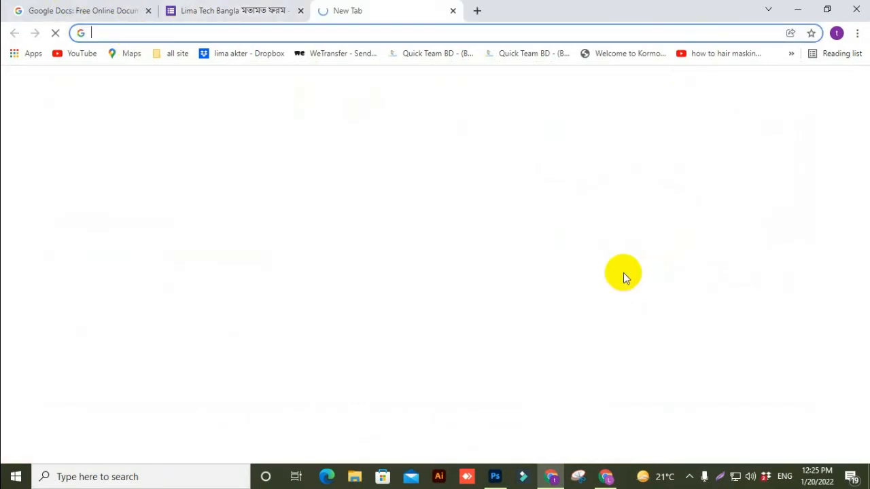
{"action": "left_click", "coordinate": [820, 86]}
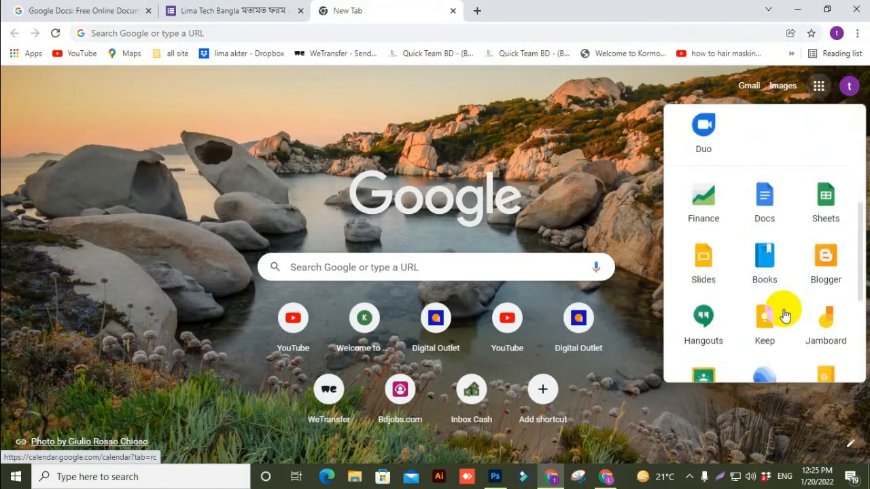
{"action": "scroll", "coordinate": [786, 315], "scroll_direction": "down", "scroll_amount": 4}
{"action": "left_click", "coordinate": [826, 309]}
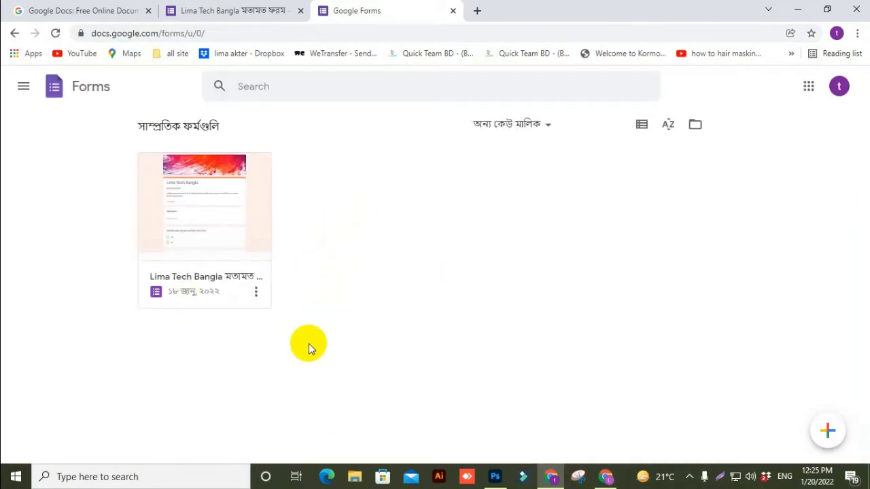
Step: Create a new blank form and clear its default title
{"action": "left_click", "coordinate": [231, 267]}
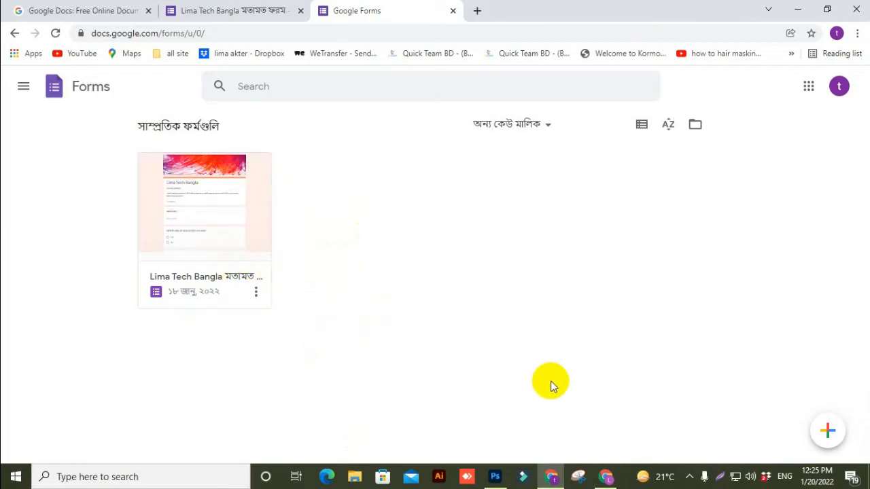
{"action": "left_click", "coordinate": [828, 431]}
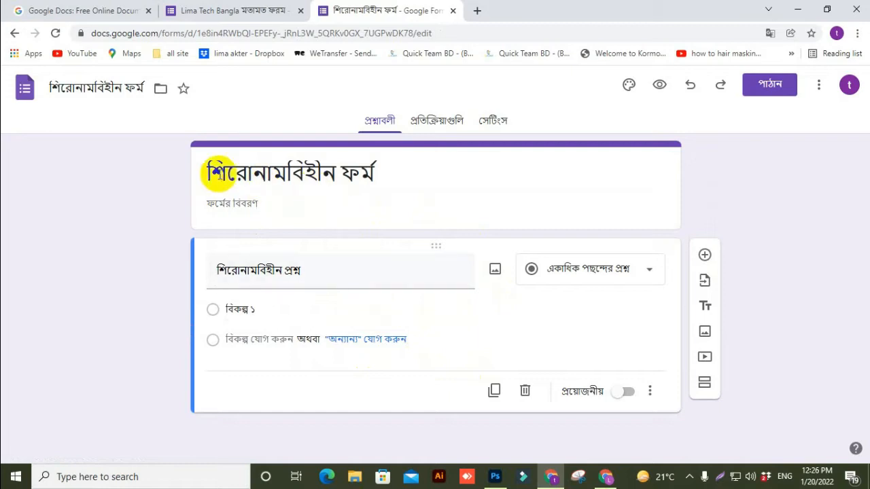
{"action": "left_click", "coordinate": [235, 172]}
{"action": "left_click_drag", "start_coordinate": [400, 171], "coordinate": [201, 180]}
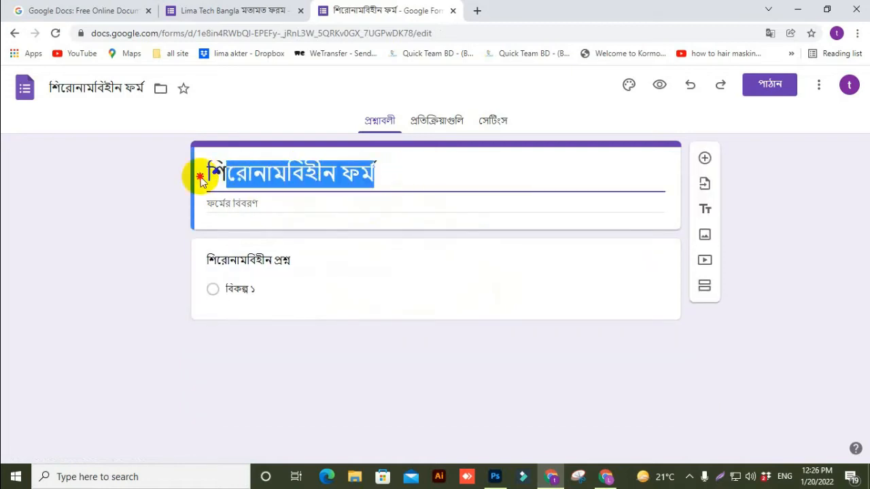
{"action": "key", "text": "BackSpace"}
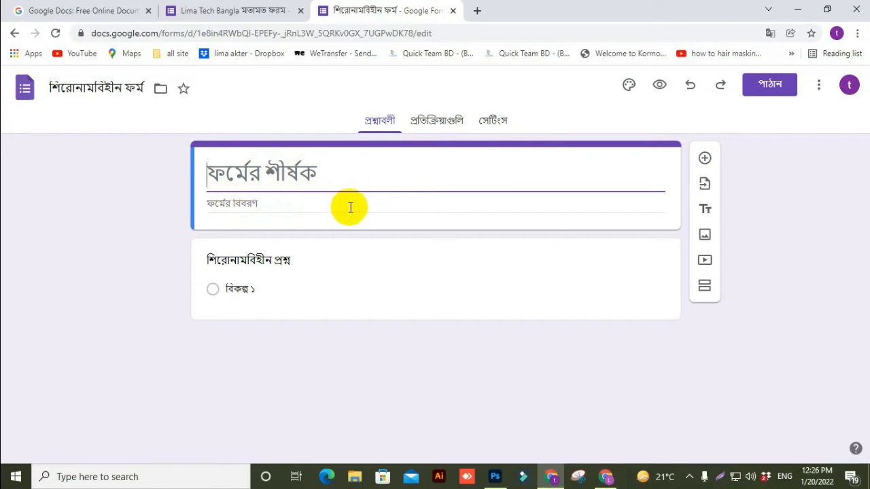
Step: Copy the title from the existing feedback form and use it to set the new form's title to Lima Tech Bangla
{"action": "left_click", "coordinate": [228, 10]}
{"action": "left_click_drag", "start_coordinate": [345, 248], "coordinate": [204, 242]}
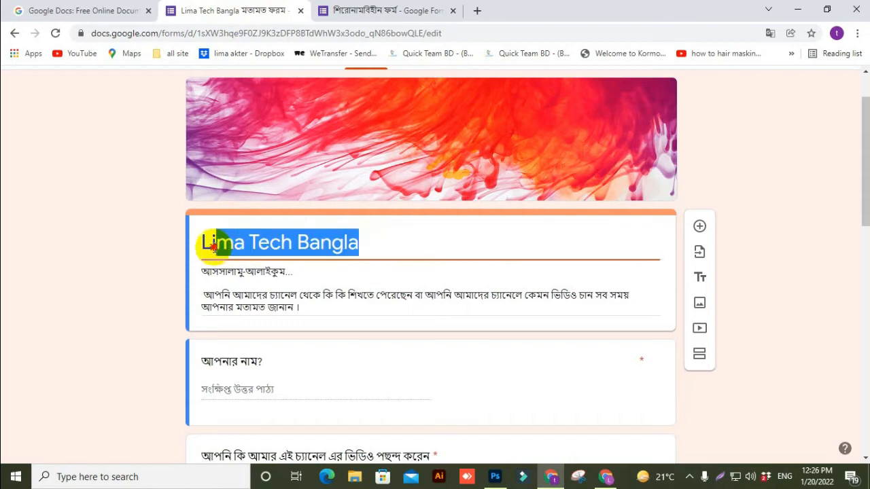
{"action": "right_click", "coordinate": [239, 241]}
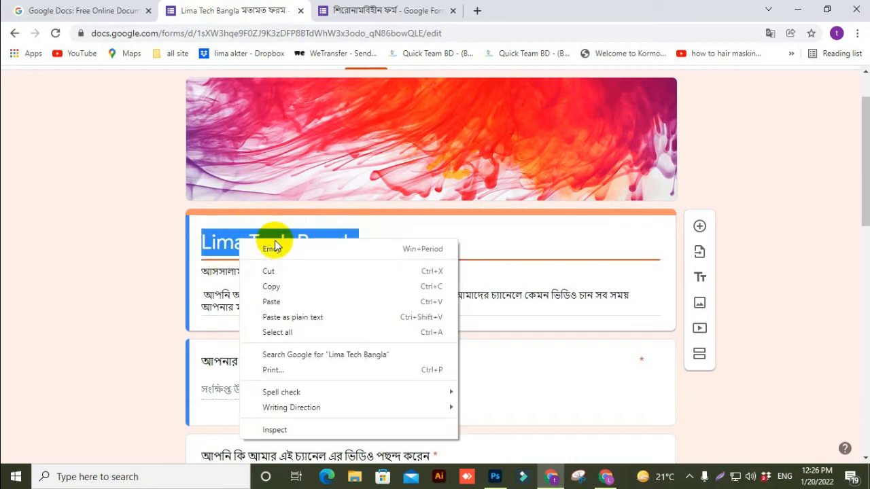
{"action": "left_click", "coordinate": [273, 286]}
{"action": "left_click", "coordinate": [381, 10]}
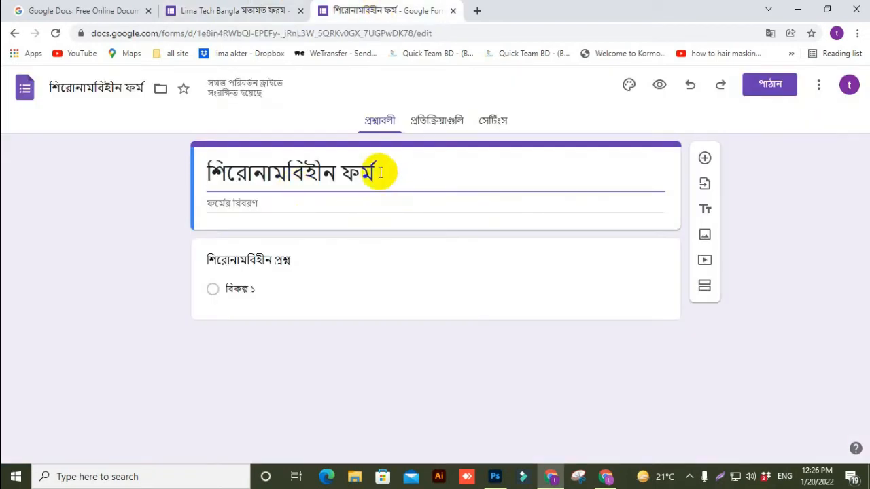
{"action": "left_click_drag", "start_coordinate": [376, 167], "coordinate": [176, 149]}
{"action": "key", "text": "BackSpace"}
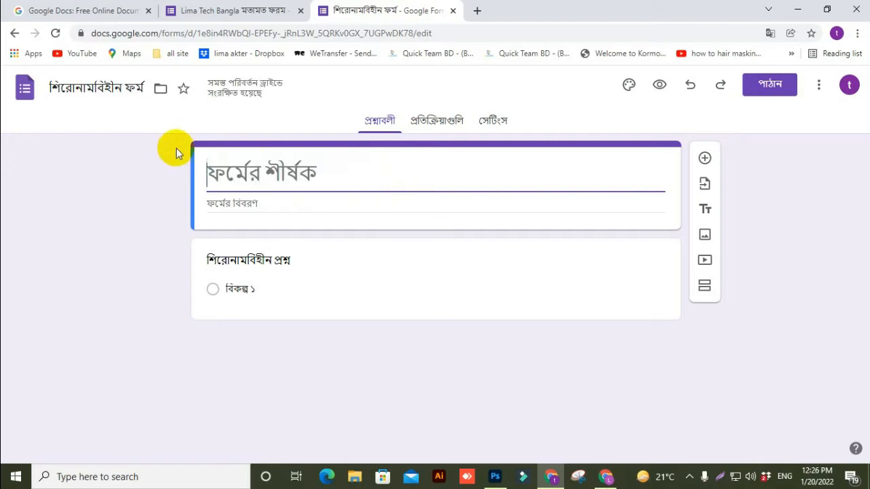
{"action": "key", "text": "ctrl+v"}
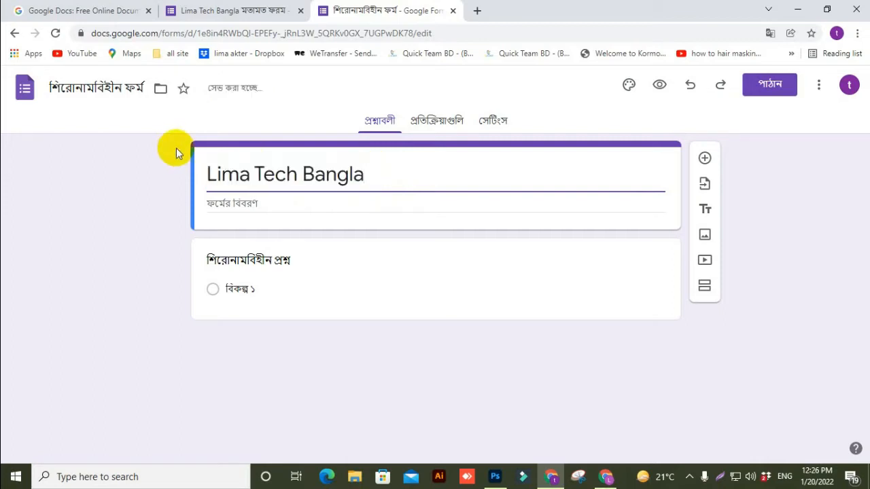
Step: Copy the full Bengali description from the existing feedback form into the new form's description
{"action": "left_click", "coordinate": [290, 207]}
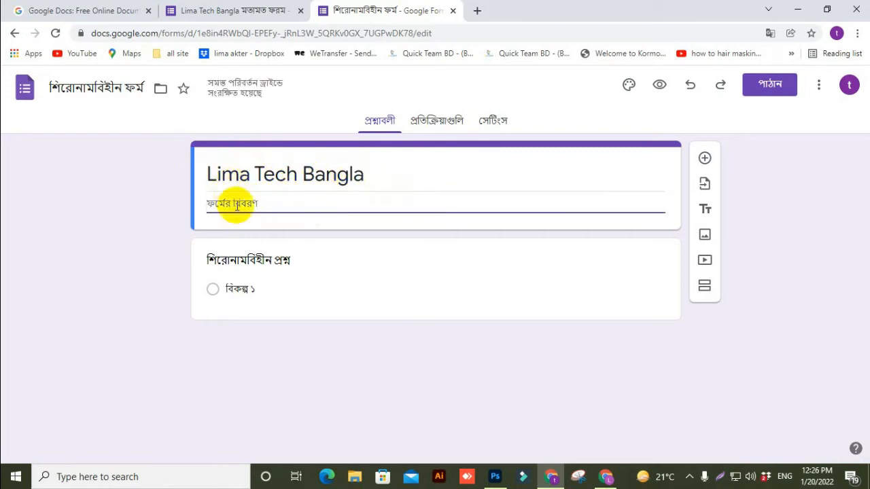
{"action": "left_click", "coordinate": [224, 10]}
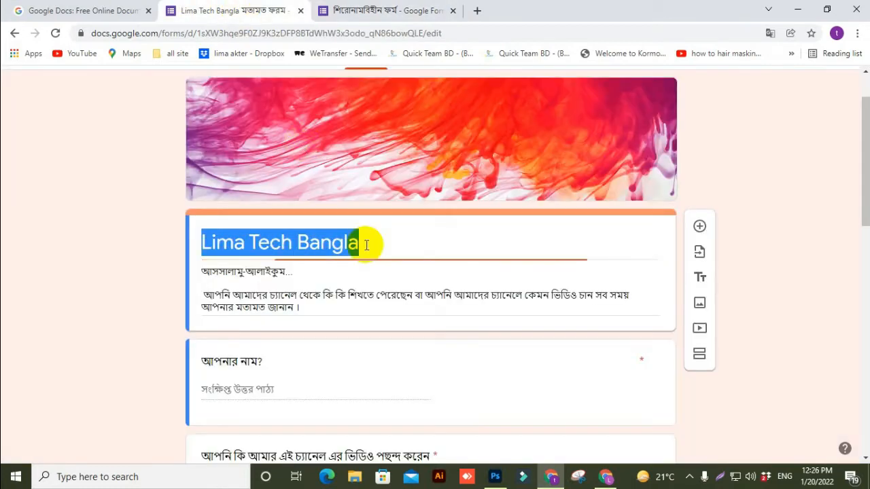
{"action": "left_click_drag", "start_coordinate": [204, 273], "coordinate": [303, 311]}
{"action": "right_click", "coordinate": [294, 308]}
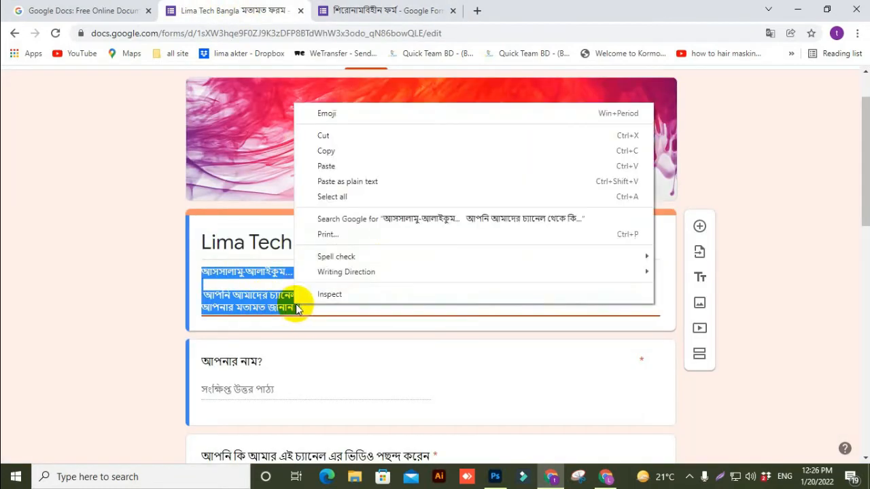
{"action": "left_click", "coordinate": [343, 151]}
{"action": "left_click", "coordinate": [362, 11]}
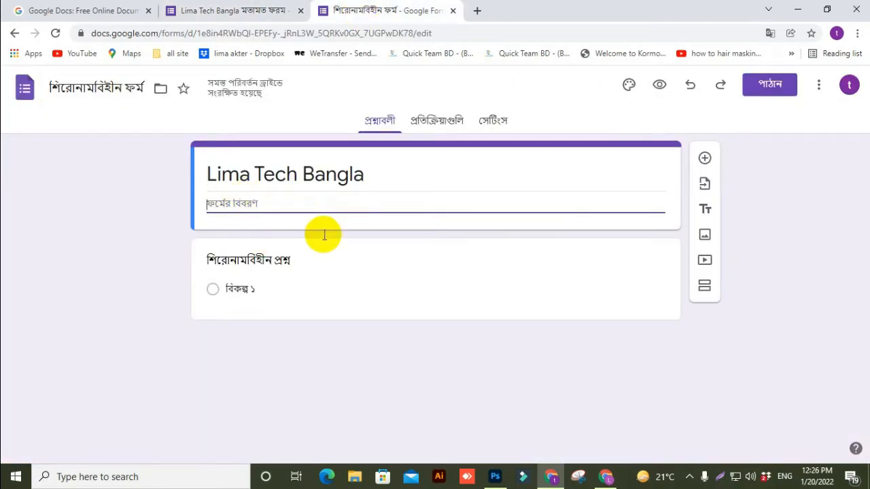
{"action": "key", "text": "ctrl+v"}
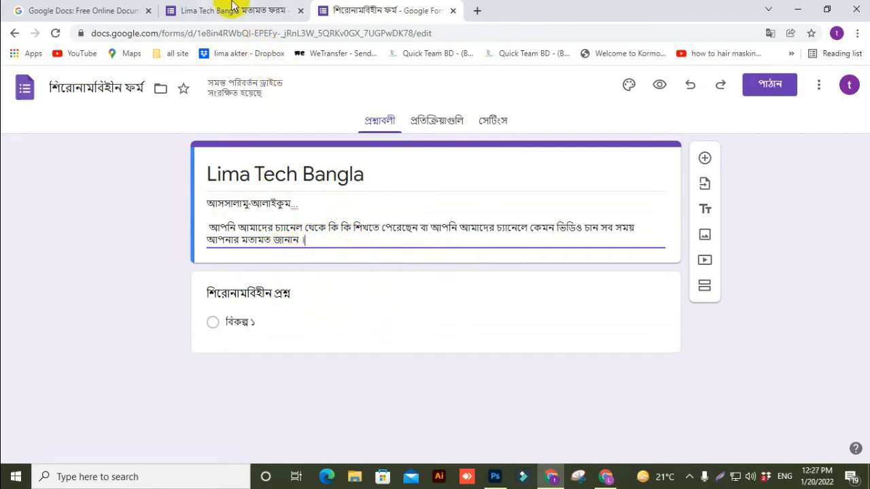
Step: Look at the header image of the existing feedback form and return to the new form
{"action": "left_click", "coordinate": [231, 10]}
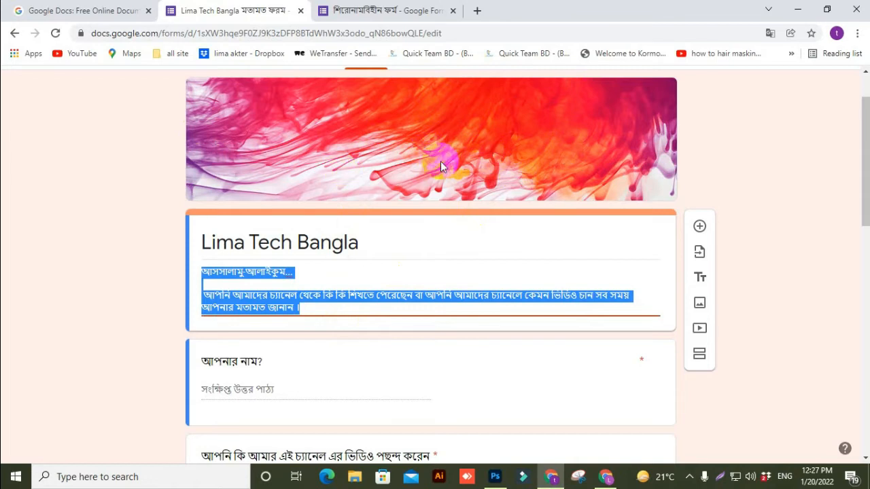
{"action": "left_click", "coordinate": [374, 271]}
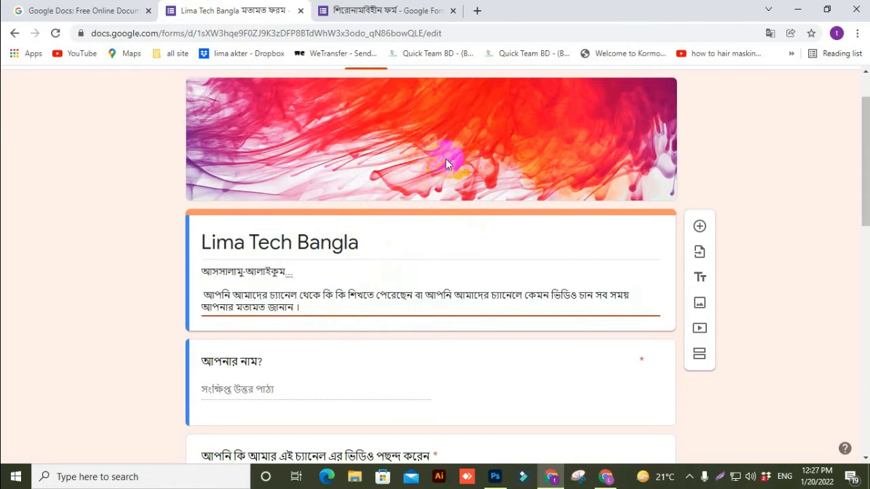
{"action": "left_click", "coordinate": [385, 8]}
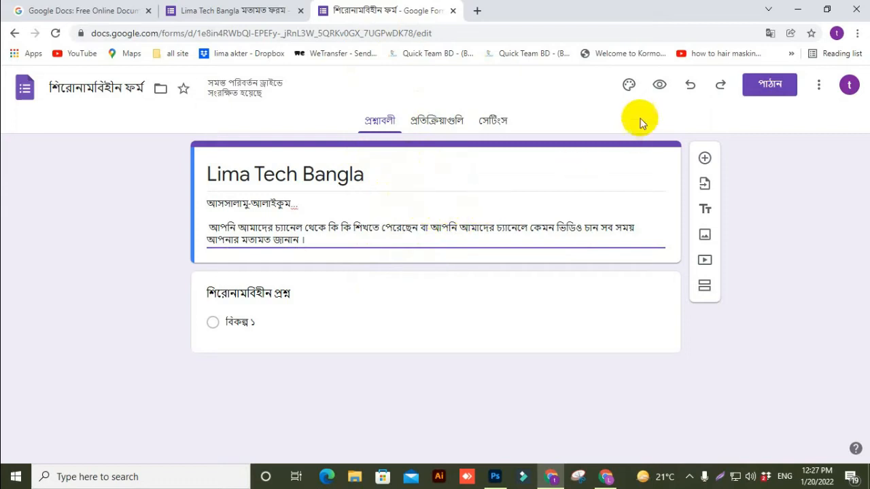
Step: Open the theme options and try the orange and dark blue theme colours, then restore purple
{"action": "left_click", "coordinate": [628, 89]}
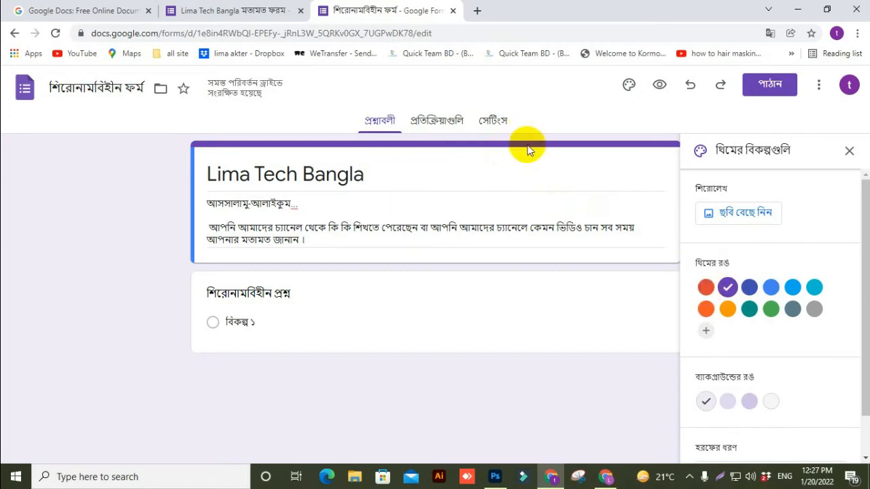
{"action": "left_click", "coordinate": [726, 310]}
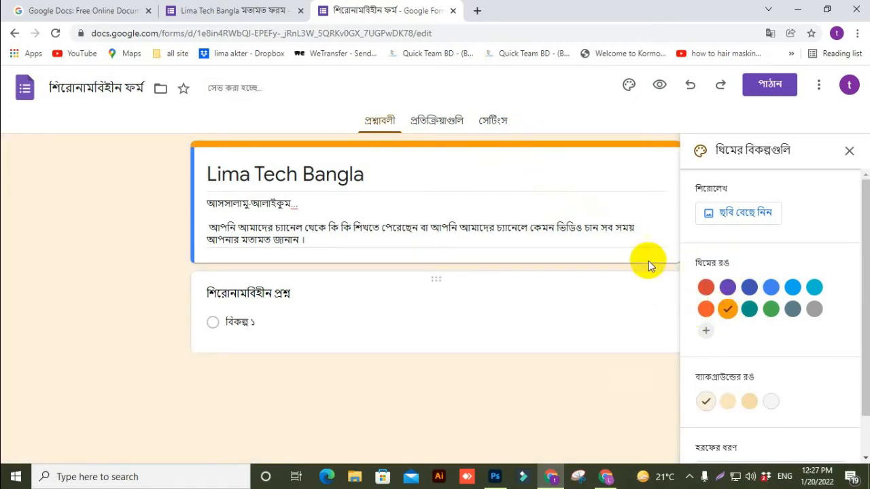
{"action": "left_click", "coordinate": [749, 288]}
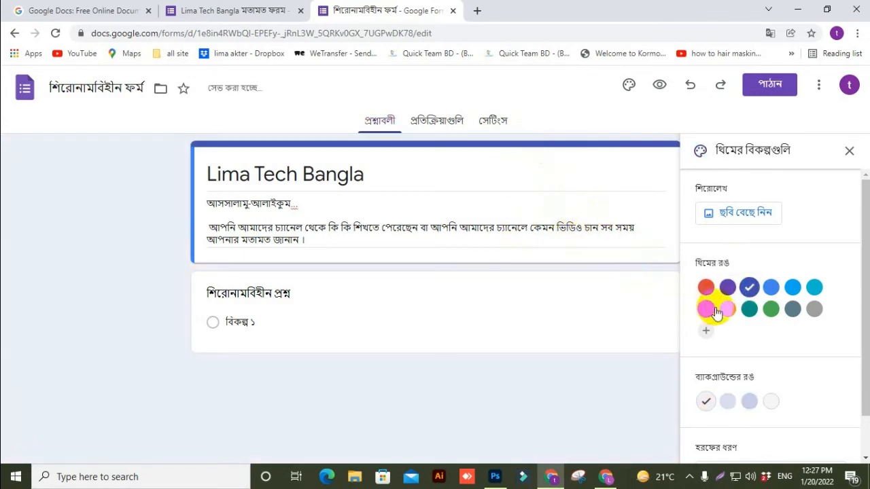
{"action": "left_click", "coordinate": [728, 289]}
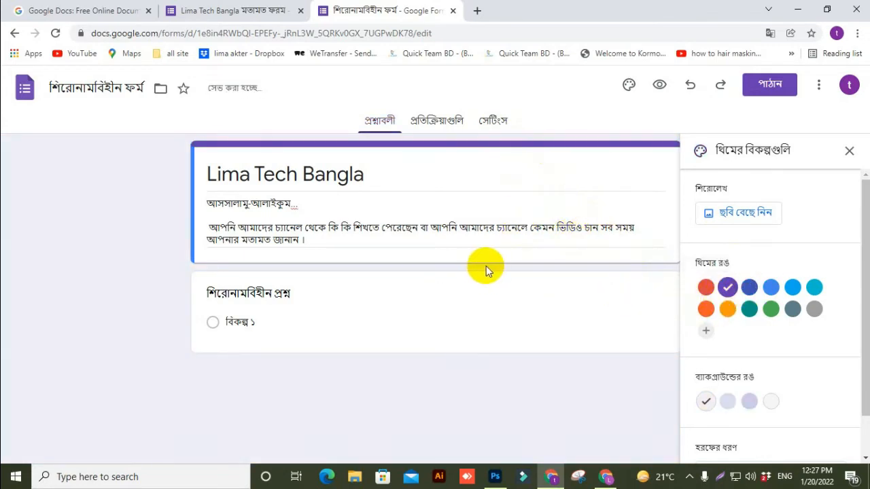
Step: Set the form's background colour to the darkest purple tint and view the available font styles without changing the font
{"action": "scroll", "coordinate": [756, 336], "scroll_direction": "down", "scroll_amount": 1}
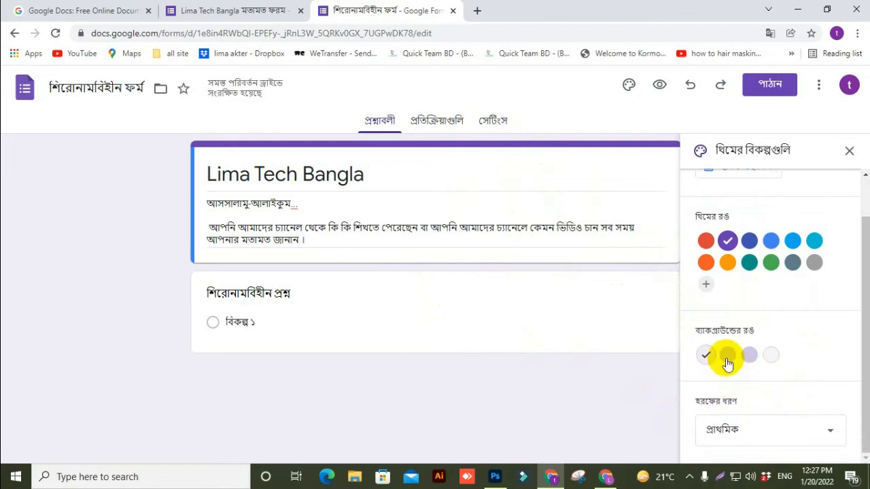
{"action": "left_click", "coordinate": [749, 362]}
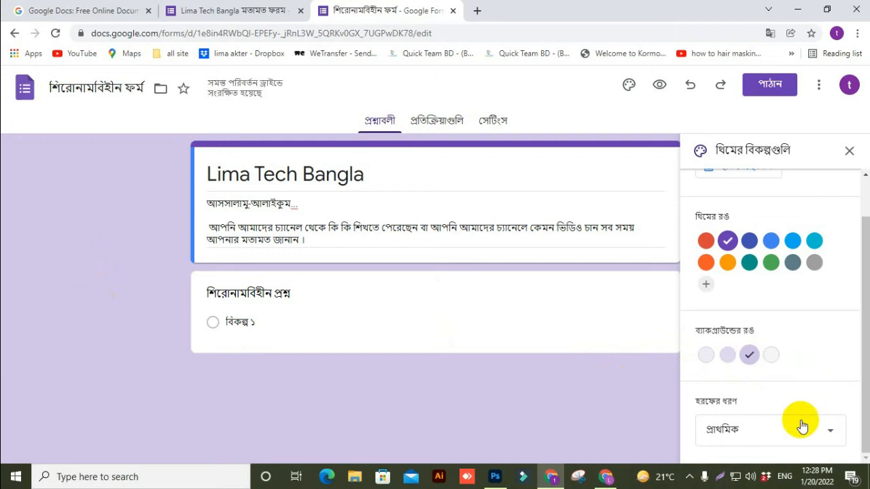
{"action": "left_click", "coordinate": [831, 437]}
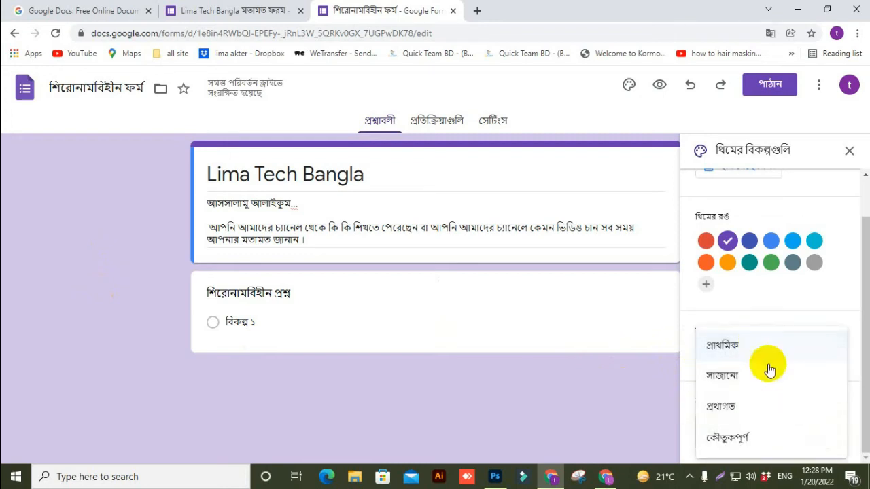
{"action": "left_click", "coordinate": [561, 383]}
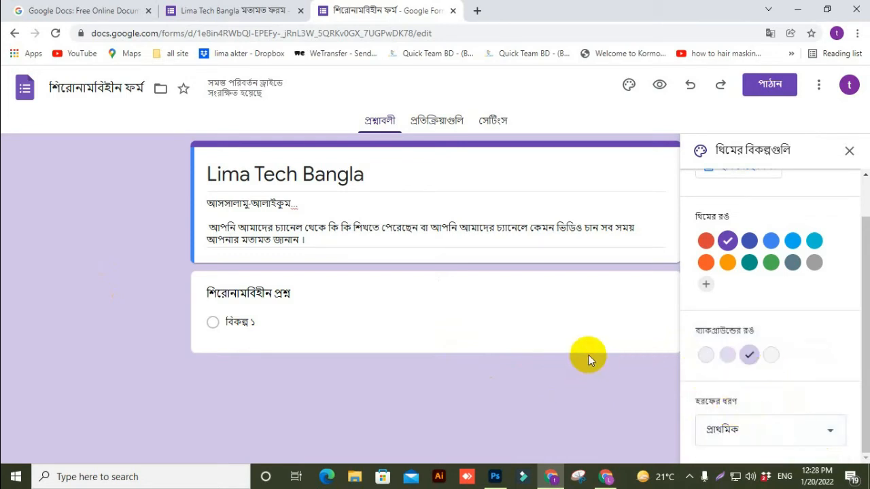
Step: Open the header image chooser and browse the theme images for work and school
{"action": "scroll", "coordinate": [707, 269], "scroll_direction": "up", "scroll_amount": 1}
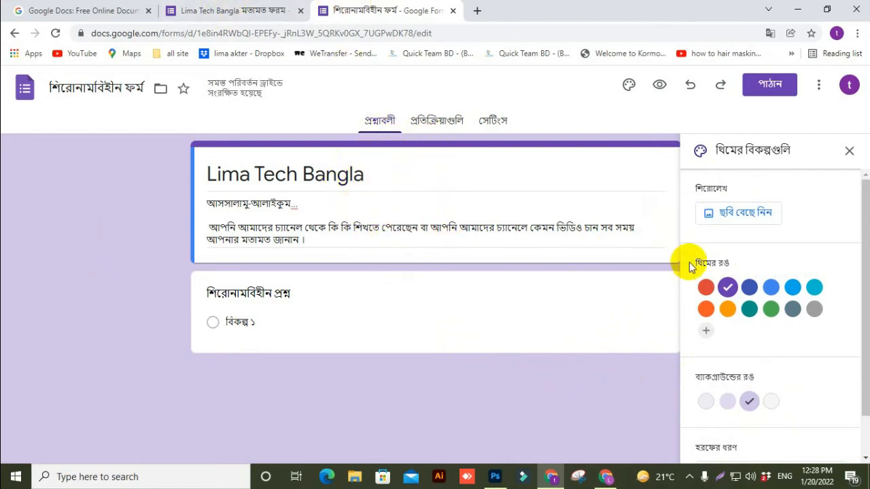
{"action": "left_click", "coordinate": [745, 219]}
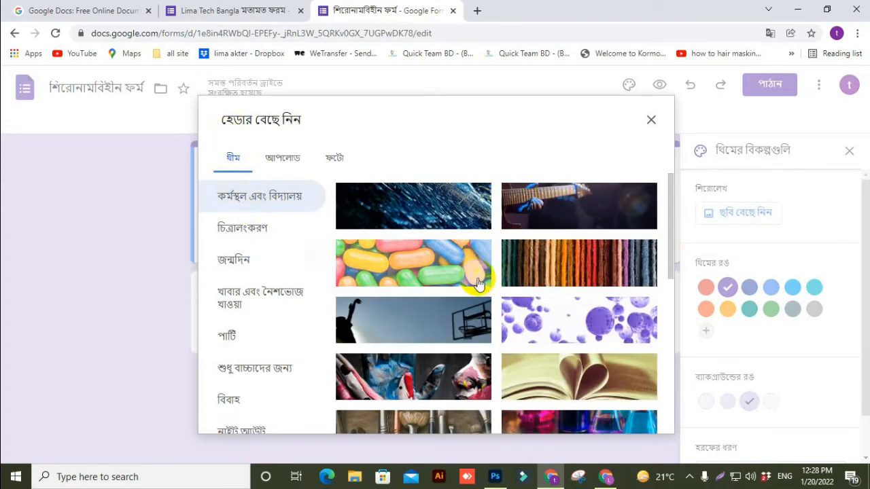
{"action": "scroll", "coordinate": [482, 285], "scroll_direction": "down", "scroll_amount": 5}
{"action": "scroll", "coordinate": [469, 315], "scroll_direction": "down", "scroll_amount": 3}
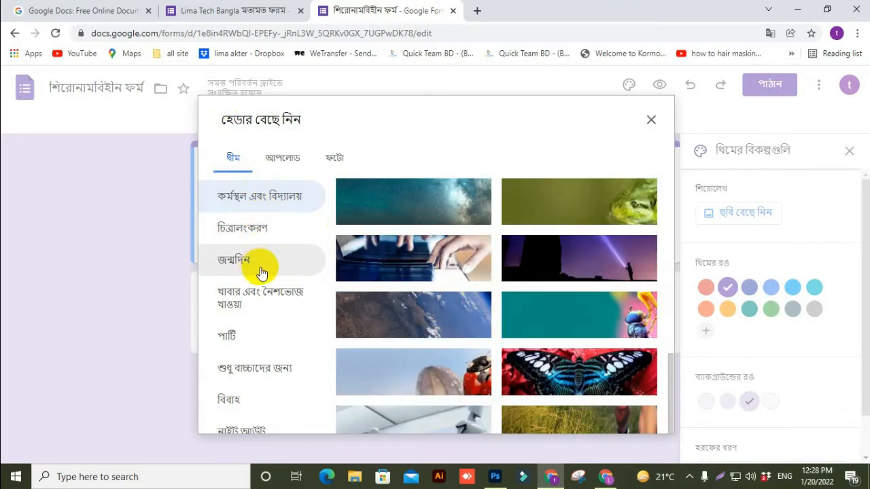
Step: Browse the birthday header images in the theme gallery
{"action": "left_click", "coordinate": [248, 261]}
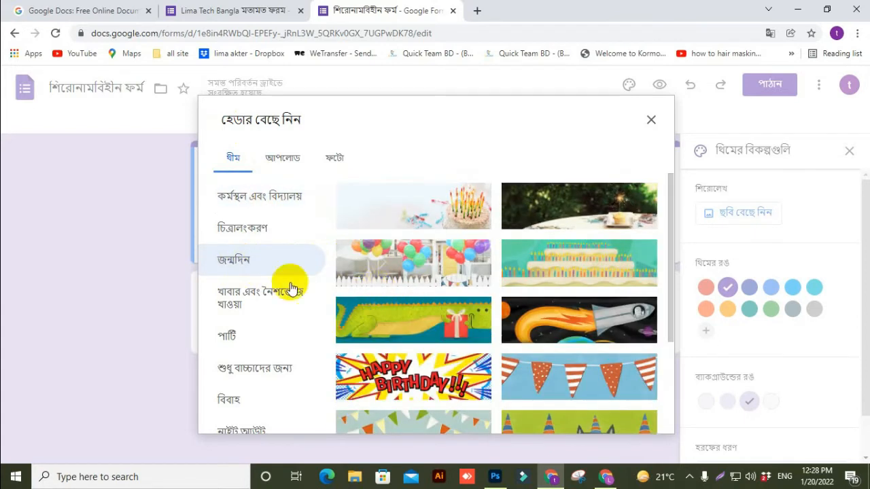
{"action": "scroll", "coordinate": [418, 281], "scroll_direction": "down", "scroll_amount": 3}
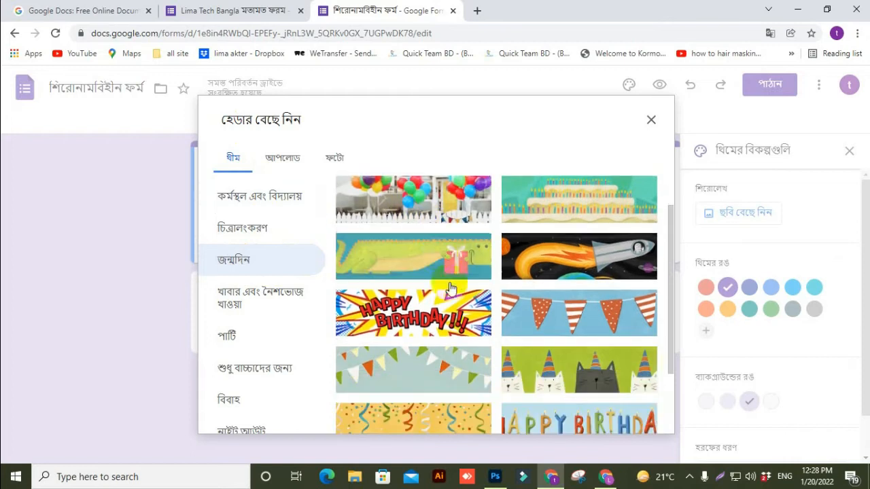
{"action": "scroll", "coordinate": [472, 310], "scroll_direction": "down", "scroll_amount": 4}
{"action": "scroll", "coordinate": [476, 317], "scroll_direction": "up", "scroll_amount": 3}
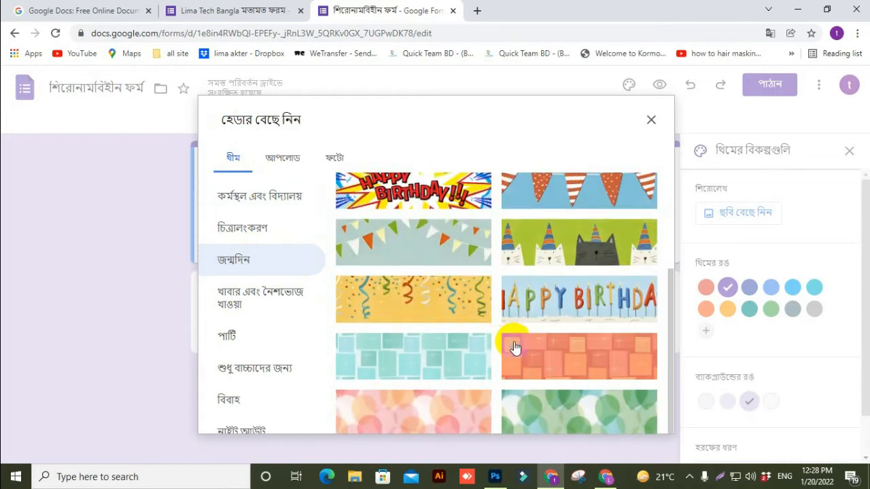
{"action": "scroll", "coordinate": [517, 343], "scroll_direction": "down", "scroll_amount": 4}
{"action": "scroll", "coordinate": [503, 319], "scroll_direction": "up", "scroll_amount": 7}
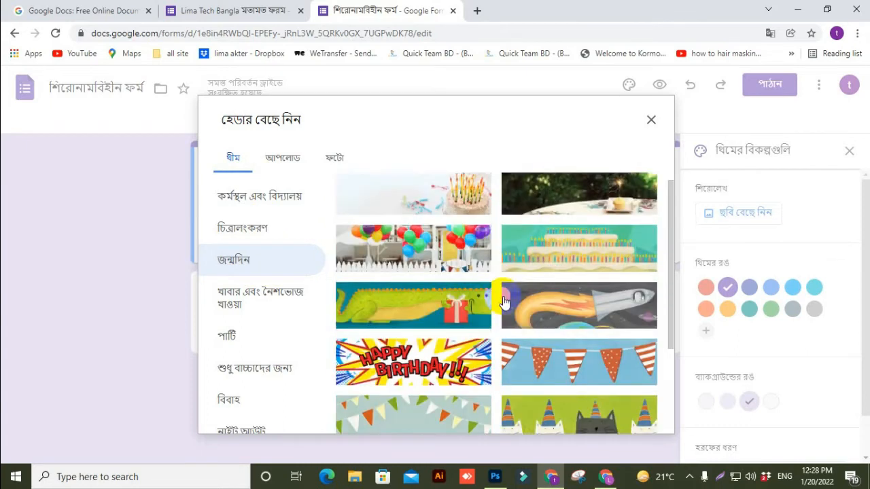
{"action": "scroll", "coordinate": [495, 311], "scroll_direction": "down", "scroll_amount": 3}
{"action": "scroll", "coordinate": [398, 330], "scroll_direction": "up", "scroll_amount": 1}
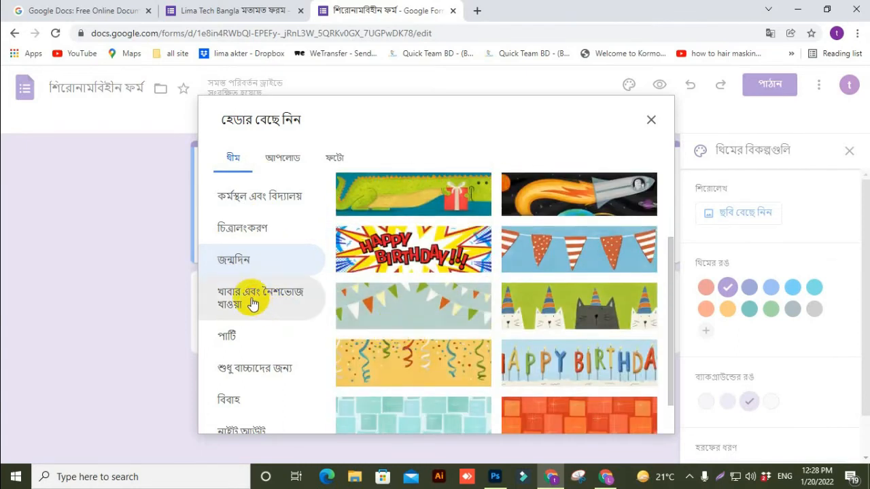
Step: Look through the header images in the food and dining theme category
{"action": "left_click", "coordinate": [252, 303]}
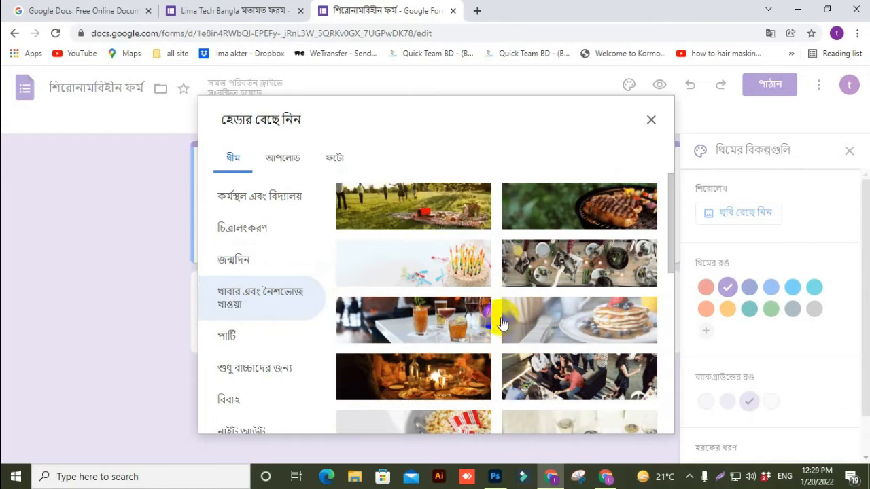
{"action": "scroll", "coordinate": [501, 325], "scroll_direction": "down", "scroll_amount": 1}
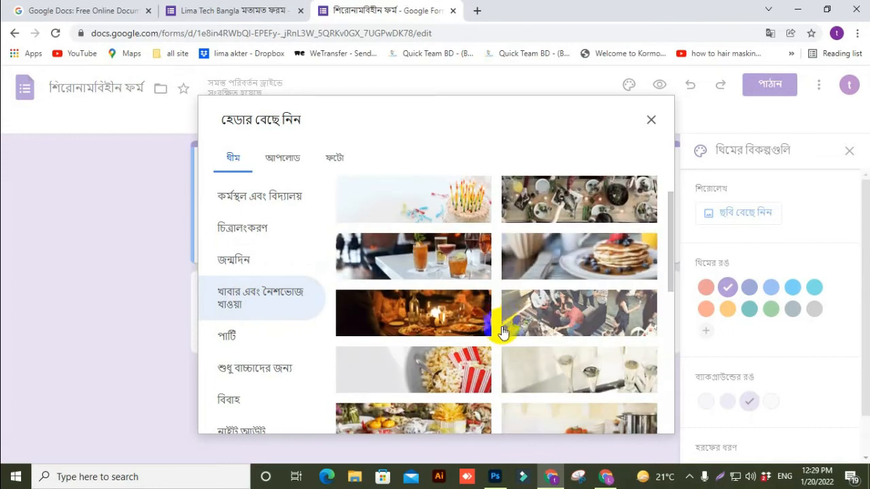
{"action": "scroll", "coordinate": [502, 332], "scroll_direction": "down", "scroll_amount": 2}
{"action": "scroll", "coordinate": [486, 326], "scroll_direction": "down", "scroll_amount": 3}
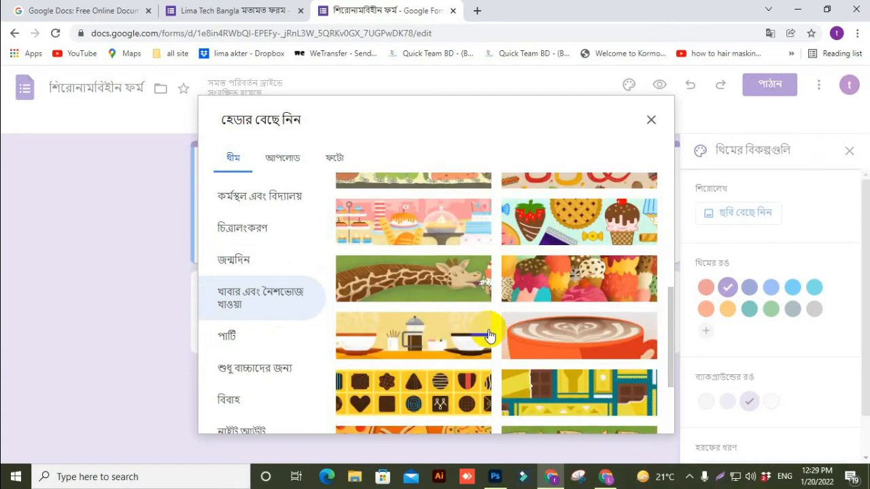
{"action": "scroll", "coordinate": [455, 357], "scroll_direction": "down", "scroll_amount": 3}
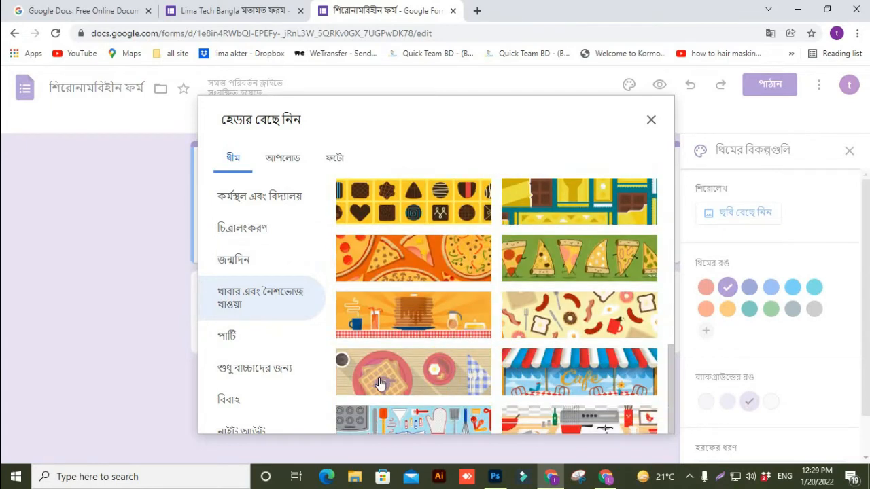
Step: Examine the header images offered for the kids, wedding and night out theme categories
{"action": "left_click", "coordinate": [251, 374]}
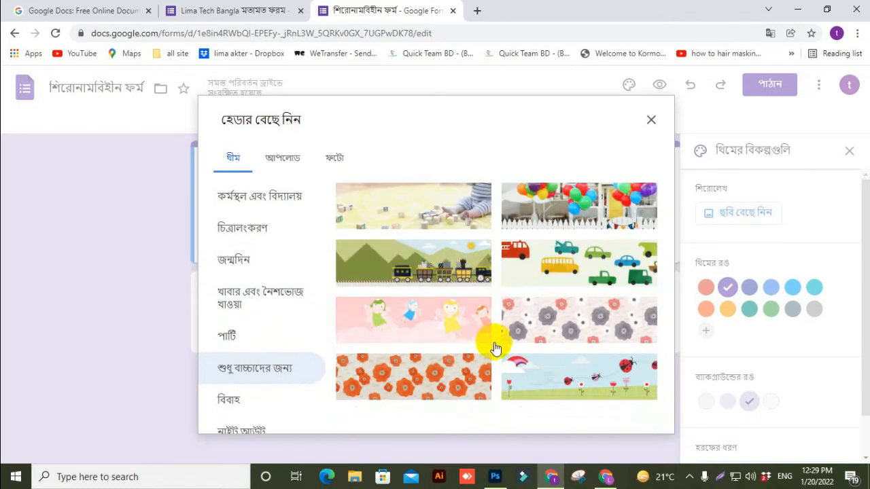
{"action": "left_click", "coordinate": [235, 408]}
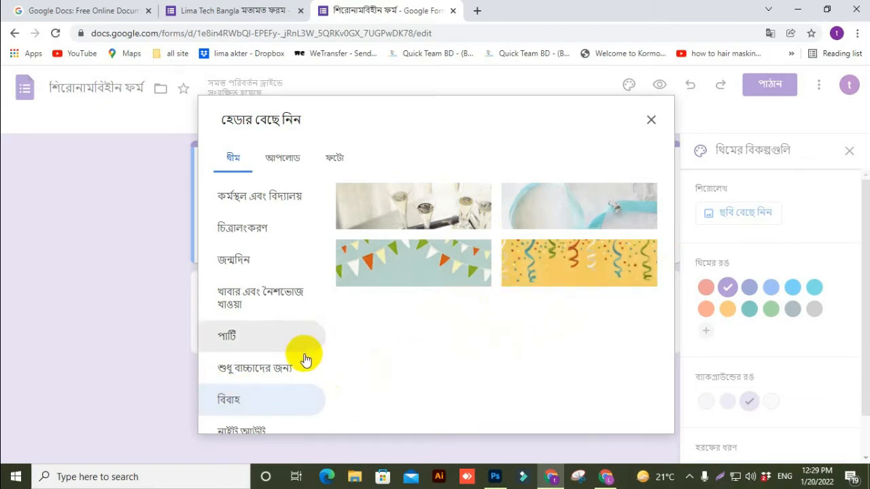
{"action": "left_click", "coordinate": [245, 430]}
{"action": "scroll", "coordinate": [476, 316], "scroll_direction": "down", "scroll_amount": 10}
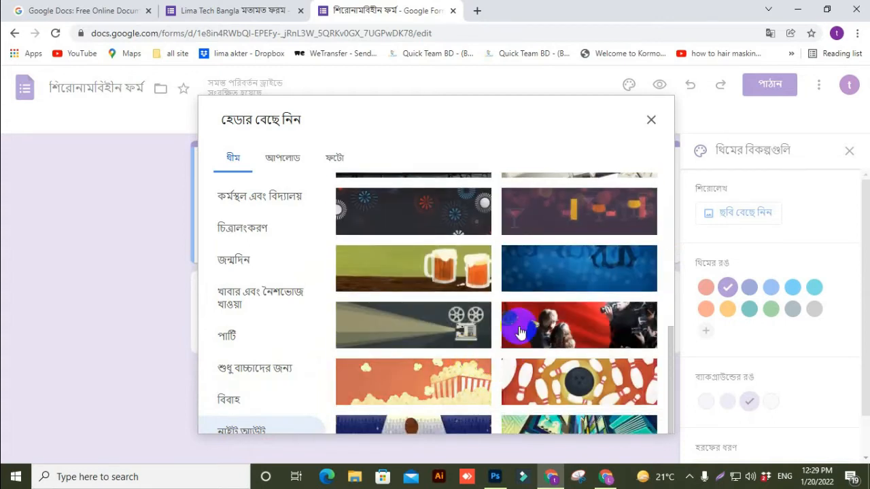
{"action": "scroll", "coordinate": [499, 309], "scroll_direction": "up", "scroll_amount": 10}
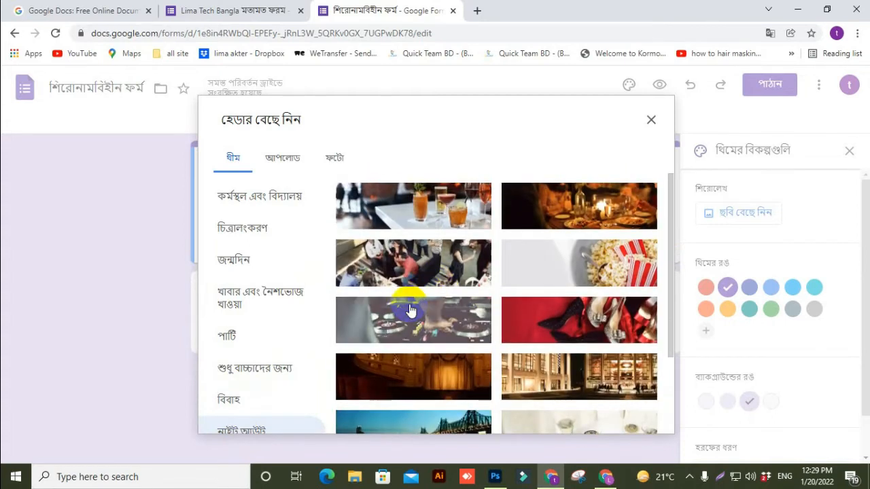
Step: Insert the coloured pencils image from the work and school category as the form's header and close the theme options
{"action": "left_click", "coordinate": [261, 204]}
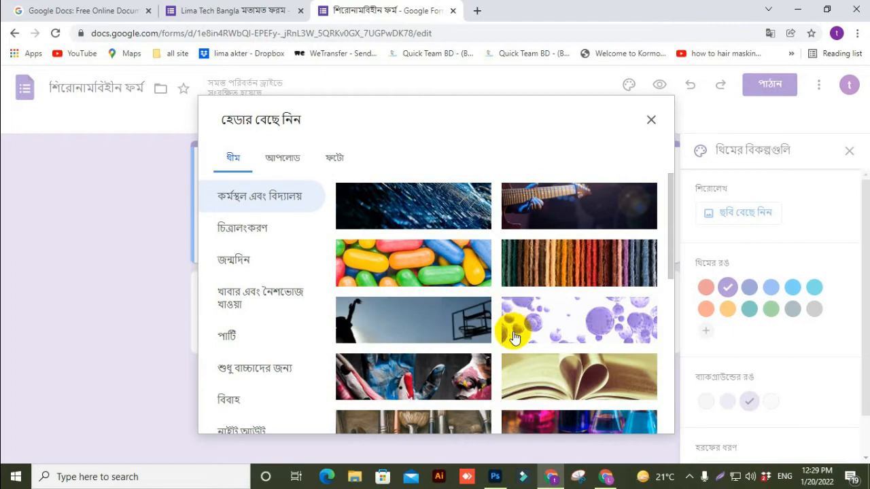
{"action": "scroll", "coordinate": [513, 338], "scroll_direction": "down", "scroll_amount": 8}
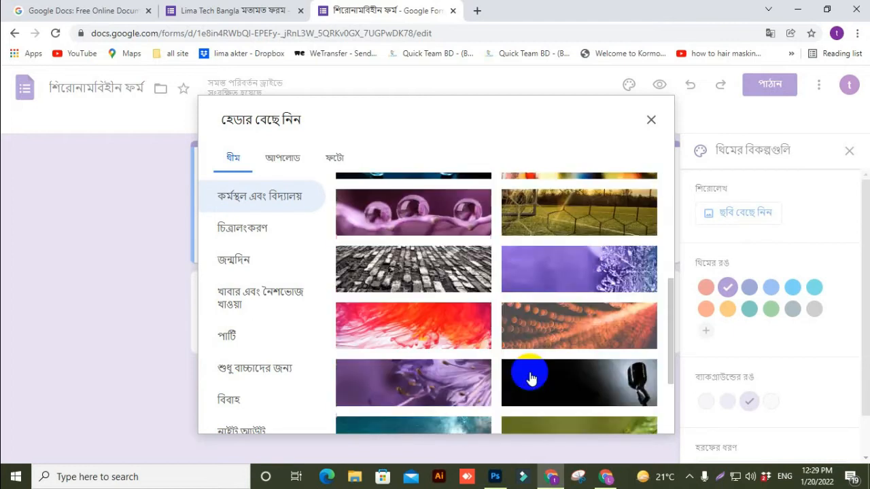
{"action": "scroll", "coordinate": [531, 379], "scroll_direction": "down", "scroll_amount": 1}
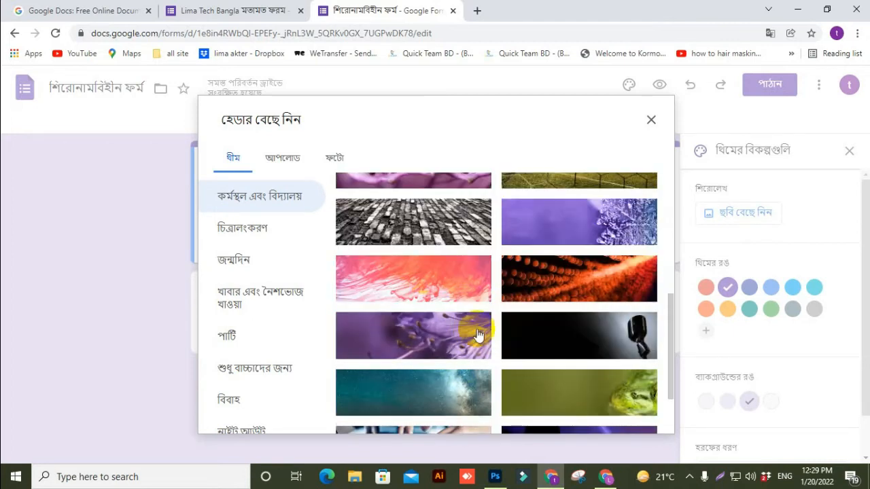
{"action": "scroll", "coordinate": [553, 352], "scroll_direction": "down", "scroll_amount": 3}
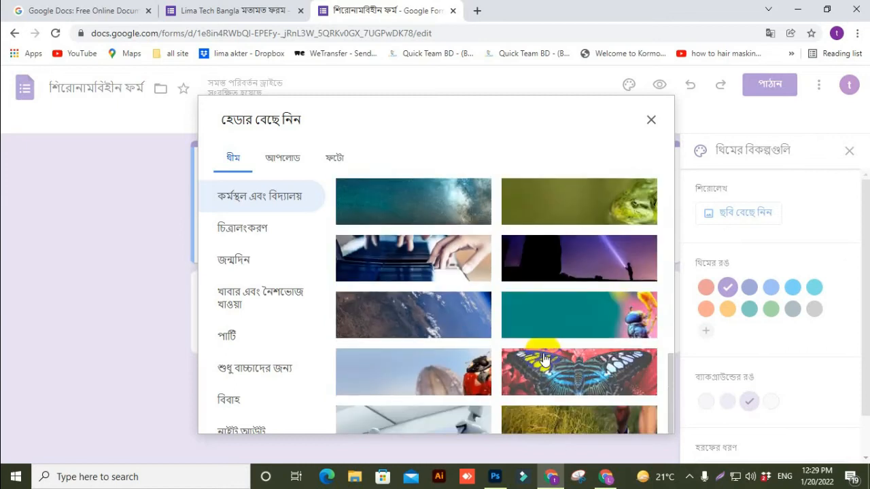
{"action": "scroll", "coordinate": [545, 359], "scroll_direction": "down", "scroll_amount": 1}
{"action": "scroll", "coordinate": [548, 354], "scroll_direction": "up", "scroll_amount": 4}
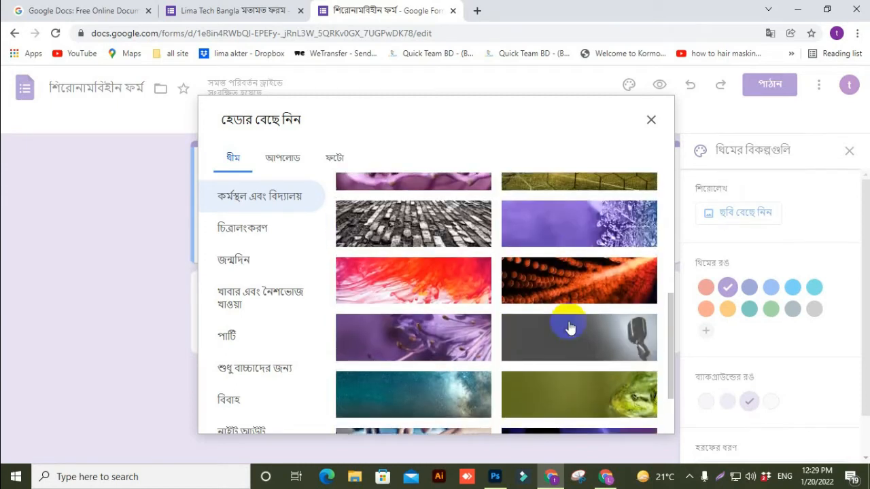
{"action": "scroll", "coordinate": [572, 338], "scroll_direction": "up", "scroll_amount": 1}
{"action": "scroll", "coordinate": [581, 337], "scroll_direction": "up", "scroll_amount": 2}
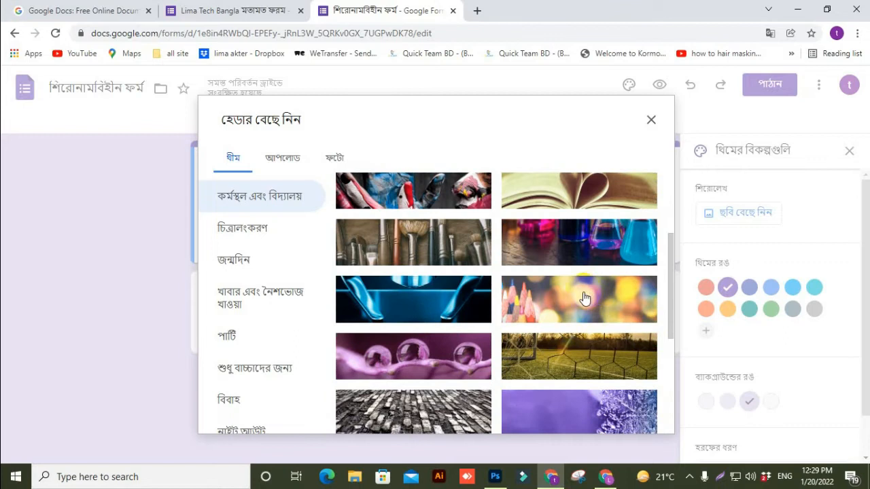
{"action": "left_click", "coordinate": [592, 321]}
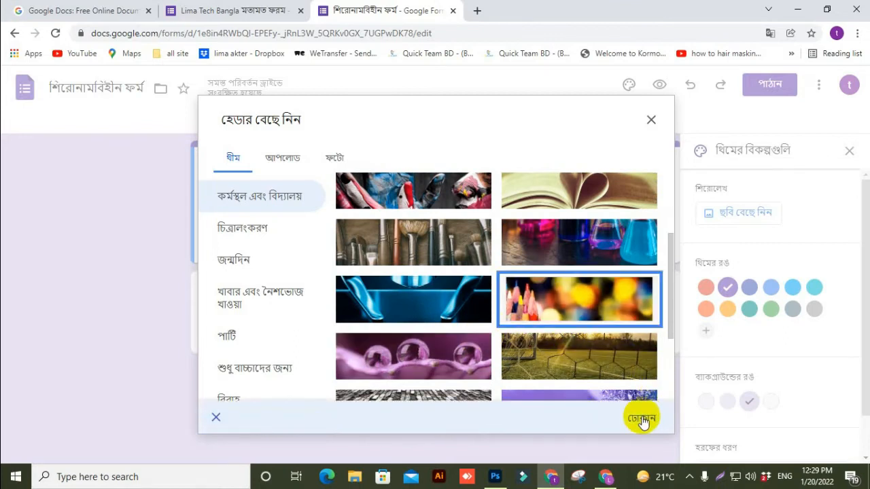
{"action": "left_click", "coordinate": [643, 419]}
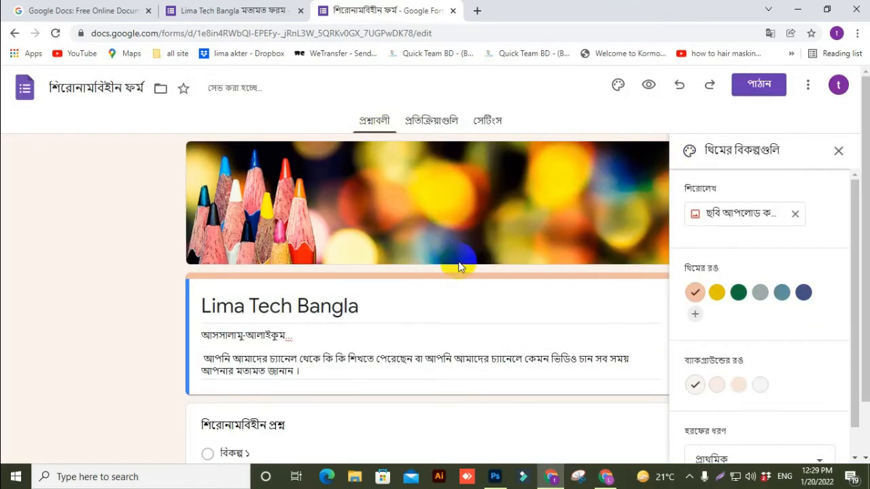
{"action": "scroll", "coordinate": [459, 267], "scroll_direction": "down", "scroll_amount": 1}
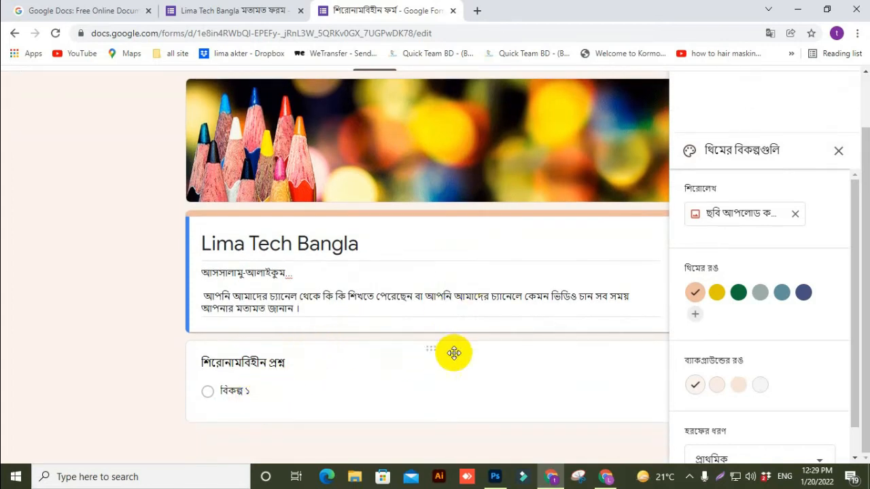
{"action": "left_click", "coordinate": [840, 154]}
{"action": "scroll", "coordinate": [492, 313], "scroll_direction": "down", "scroll_amount": 1}
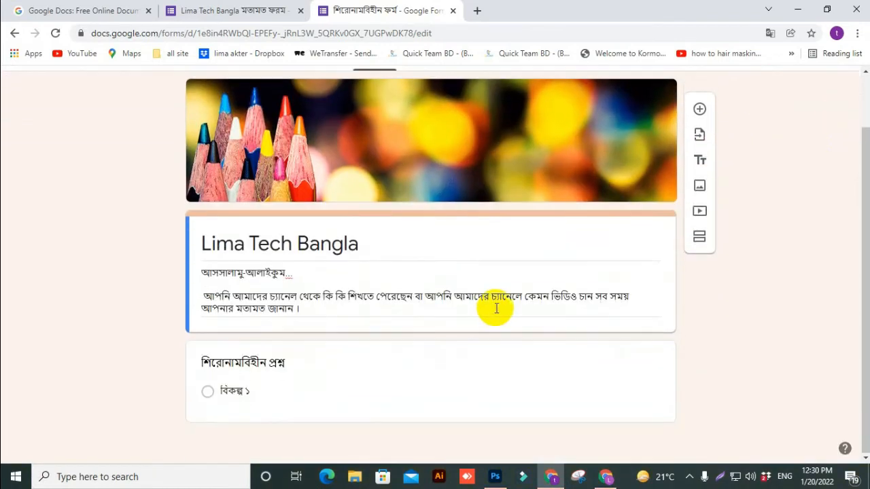
Step: Copy the text of the first question, "আপনার নাম?", from the existing feedback form
{"action": "left_click", "coordinate": [213, 6]}
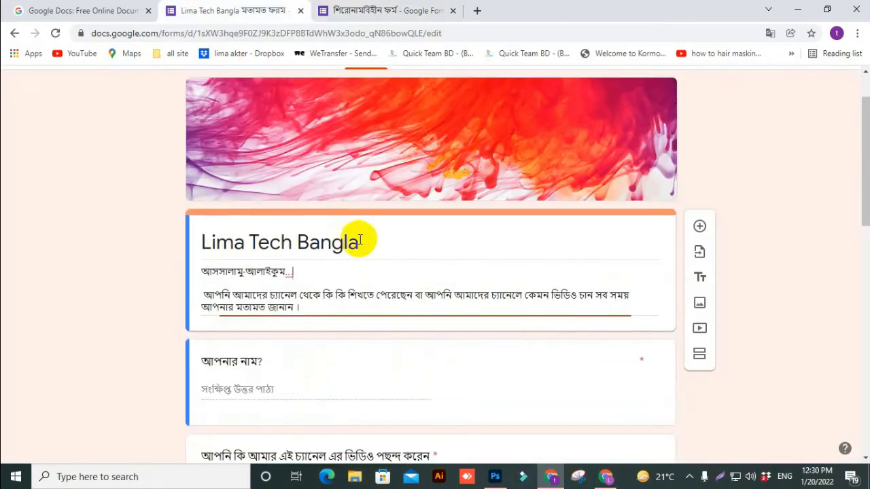
{"action": "scroll", "coordinate": [272, 299], "scroll_direction": "down", "scroll_amount": 2}
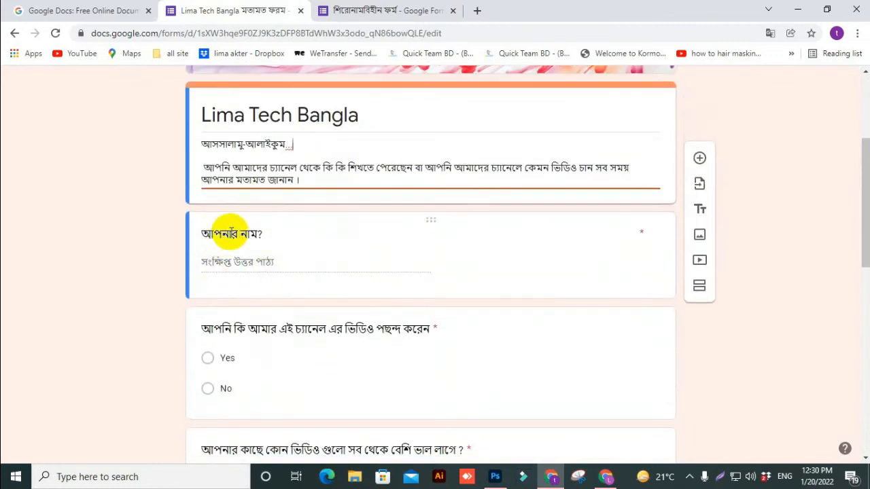
{"action": "left_click", "coordinate": [266, 239]}
{"action": "left_click_drag", "start_coordinate": [201, 243], "coordinate": [272, 242]}
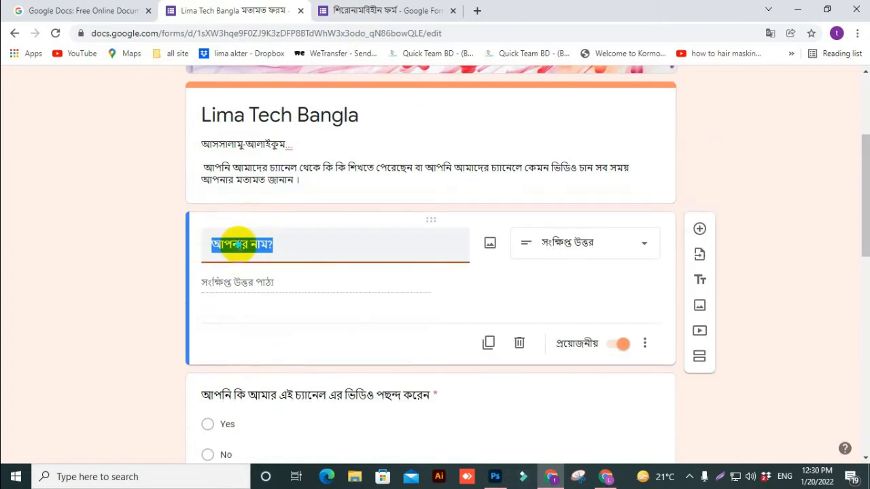
{"action": "right_click", "coordinate": [240, 246]}
{"action": "left_click", "coordinate": [271, 293]}
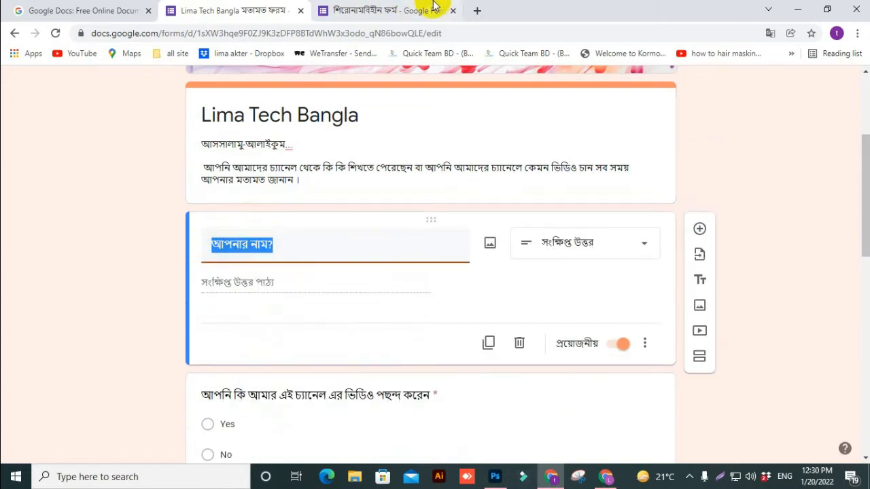
Step: Add a question below the title section of the new form and set its type to short answer (সংক্ষিপ্ত উত্তর)
{"action": "left_click", "coordinate": [399, 7]}
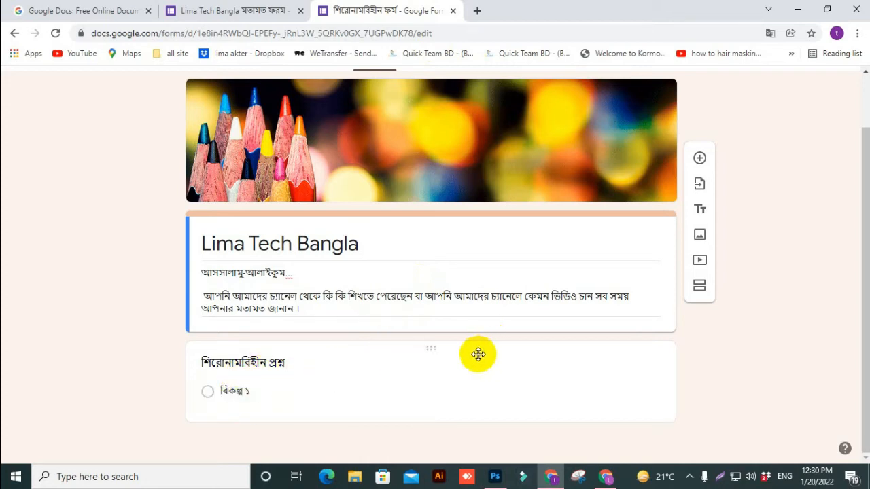
{"action": "left_click", "coordinate": [700, 161]}
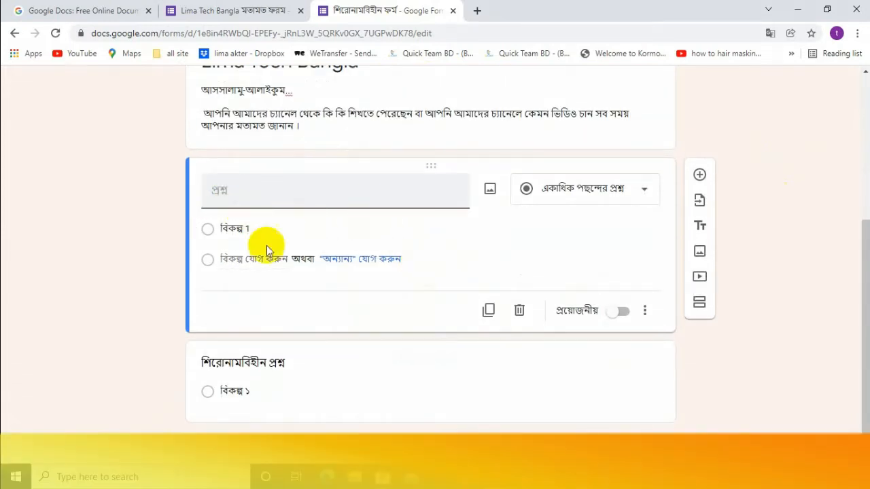
{"action": "left_click", "coordinate": [645, 197]}
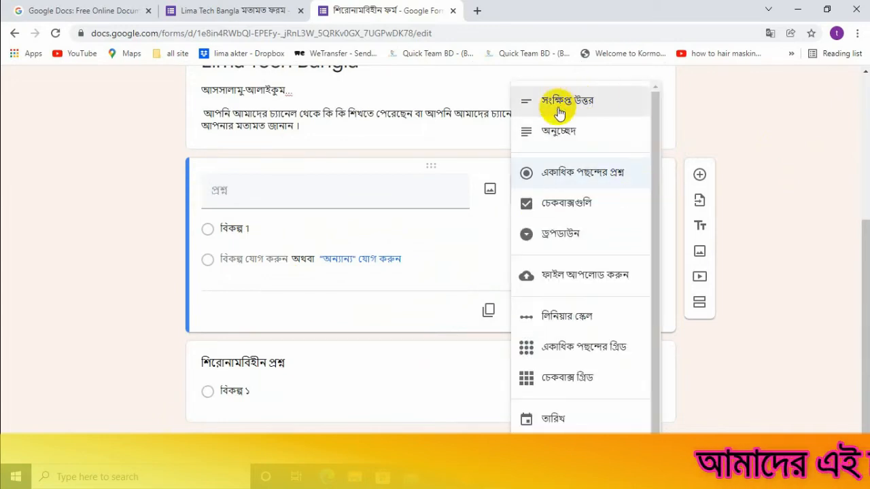
{"action": "left_click", "coordinate": [588, 113]}
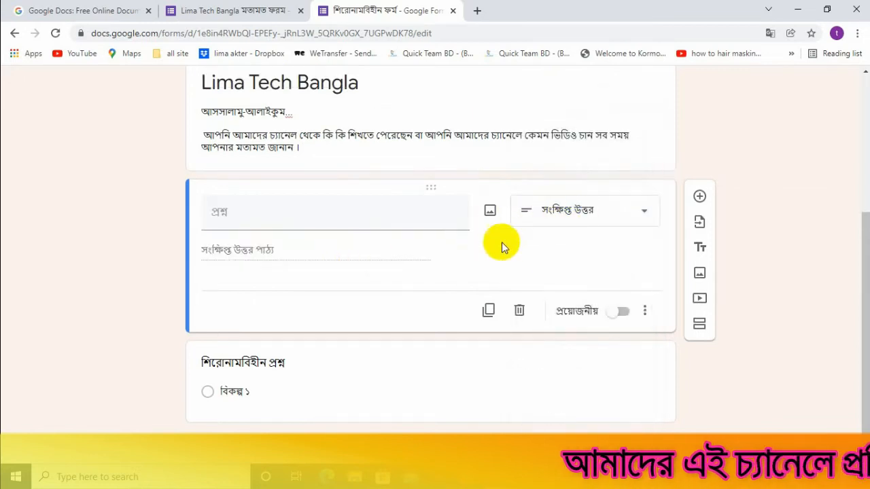
Step: Paste "আপনার নাম?" as the new question's text and view its image insertion options without adding an image
{"action": "right_click", "coordinate": [220, 216]}
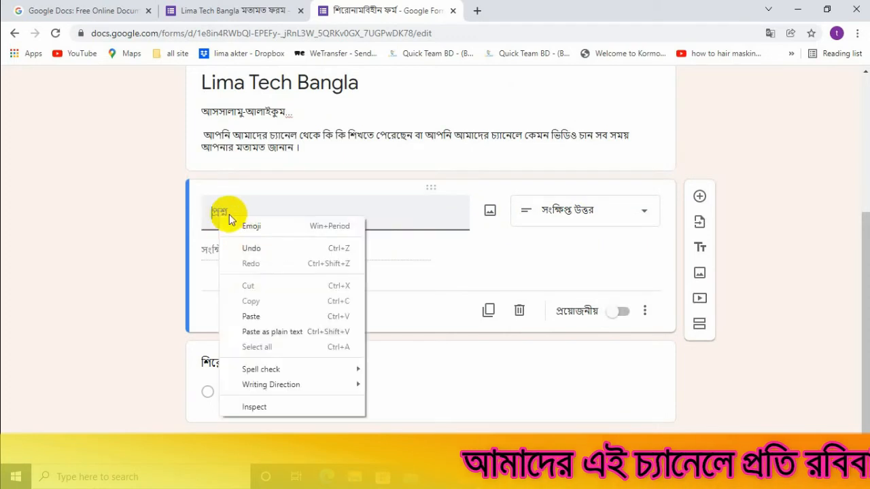
{"action": "left_click", "coordinate": [266, 316]}
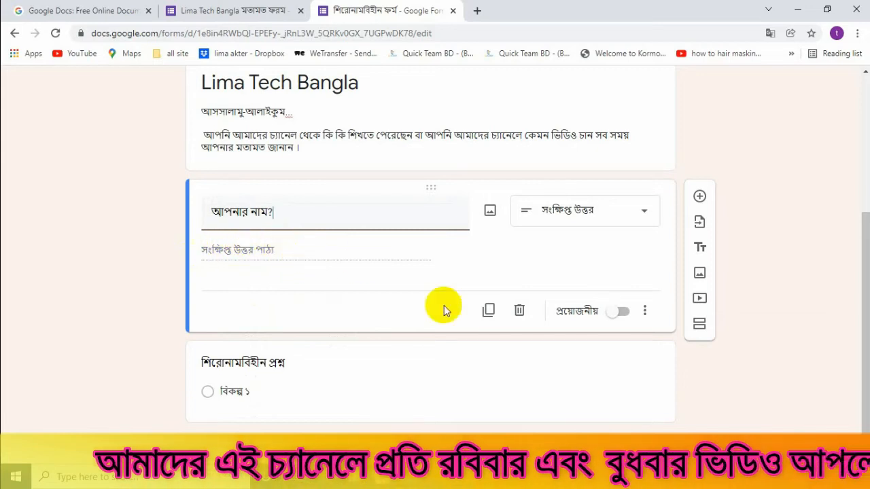
{"action": "left_click", "coordinate": [490, 212]}
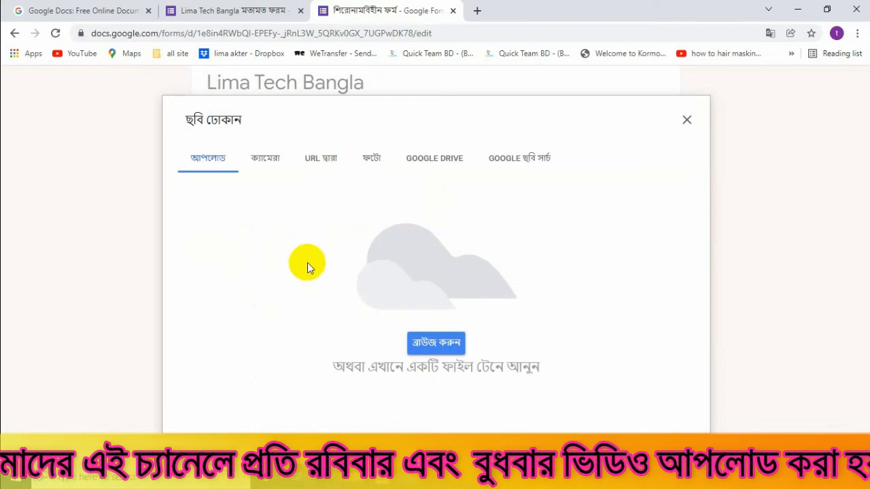
{"action": "left_click", "coordinate": [687, 120]}
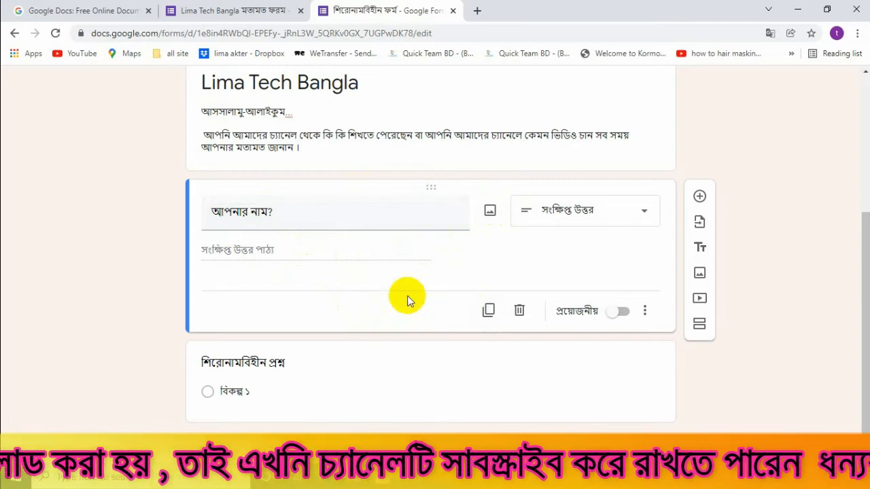
Step: Make the "আপনার নাম?" question required and look through the question list of the existing feedback form
{"action": "left_click", "coordinate": [625, 312]}
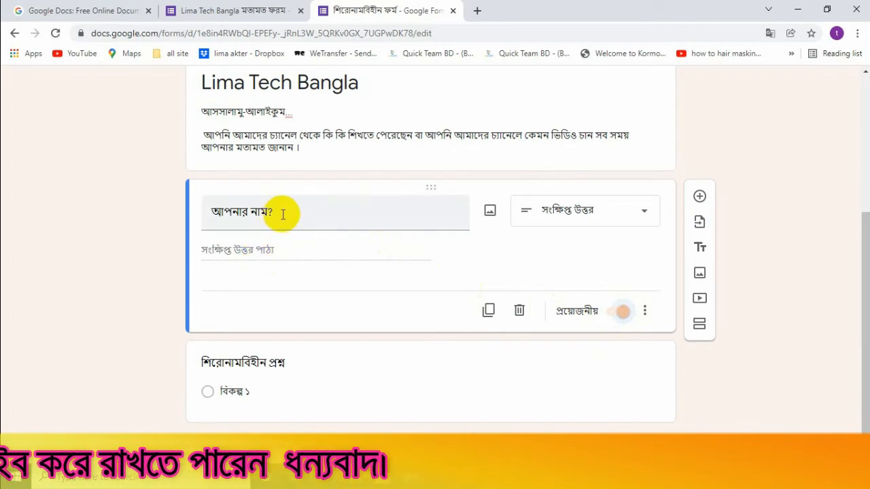
{"action": "key", "text": "ctrl+shift+Tab"}
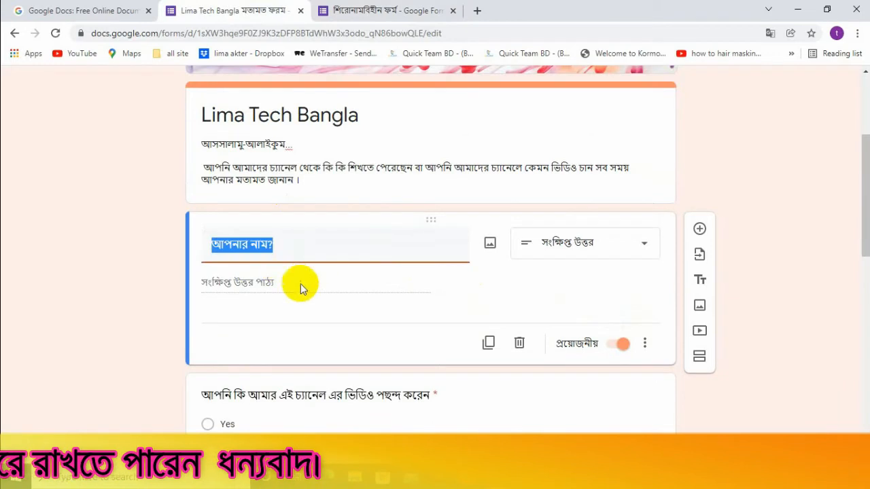
{"action": "scroll", "coordinate": [428, 302], "scroll_direction": "down", "scroll_amount": 4}
{"action": "scroll", "coordinate": [422, 300], "scroll_direction": "up", "scroll_amount": 6}
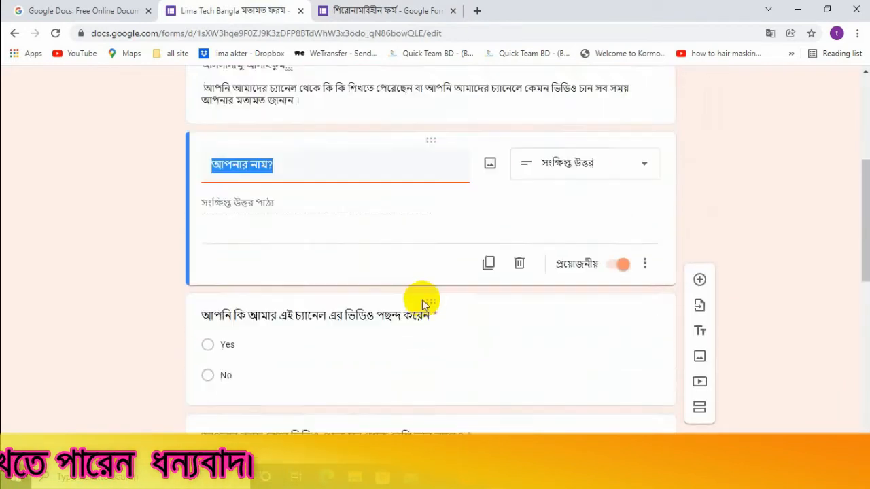
{"action": "scroll", "coordinate": [425, 310], "scroll_direction": "down", "scroll_amount": 3}
{"action": "scroll", "coordinate": [422, 302], "scroll_direction": "up", "scroll_amount": 3}
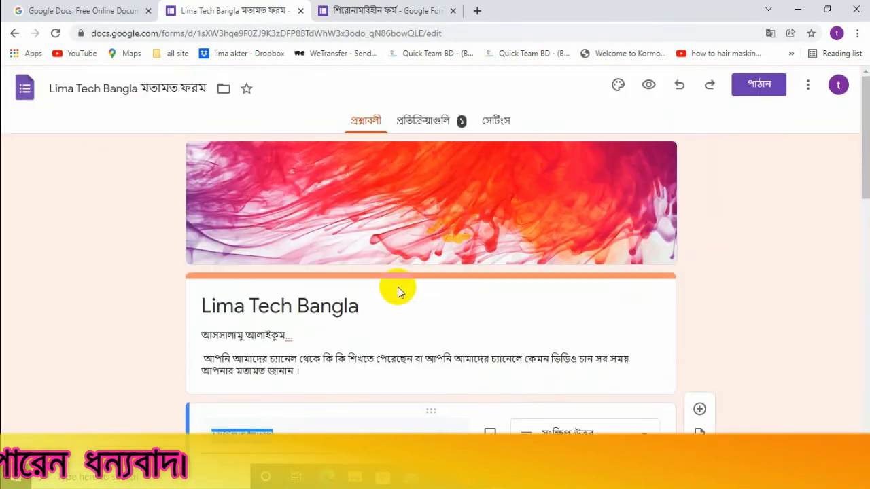
Step: Preview the existing feedback form, read through all its questions and answer options, and return to its editor
{"action": "left_click", "coordinate": [648, 85]}
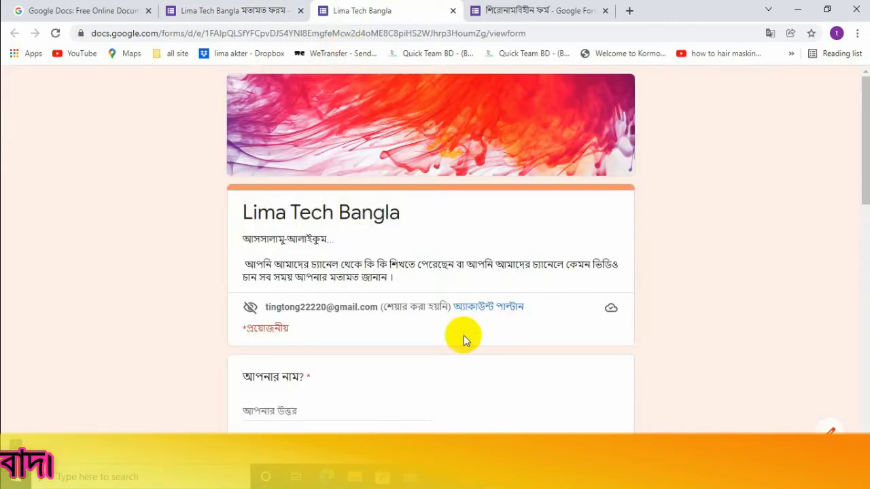
{"action": "scroll", "coordinate": [369, 330], "scroll_direction": "down", "scroll_amount": 3}
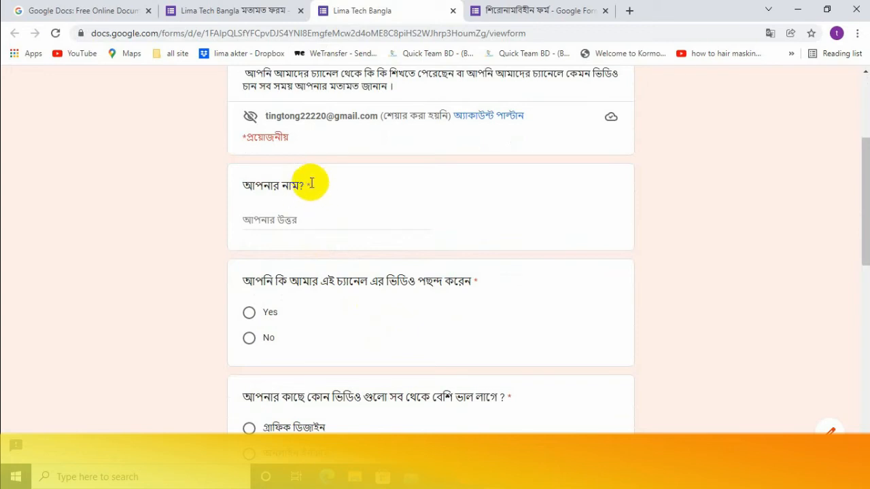
{"action": "scroll", "coordinate": [340, 258], "scroll_direction": "down", "scroll_amount": 2}
{"action": "scroll", "coordinate": [340, 246], "scroll_direction": "up", "scroll_amount": 1}
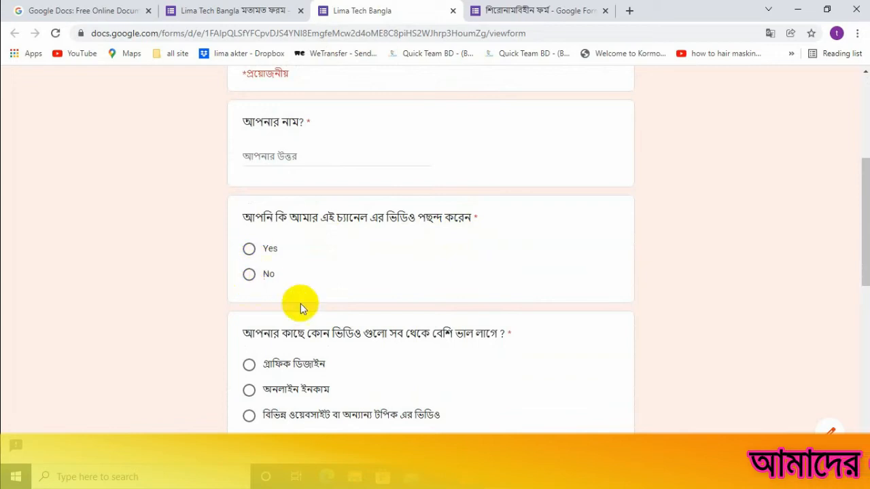
{"action": "scroll", "coordinate": [309, 319], "scroll_direction": "down", "scroll_amount": 2}
{"action": "scroll", "coordinate": [321, 308], "scroll_direction": "down", "scroll_amount": 1}
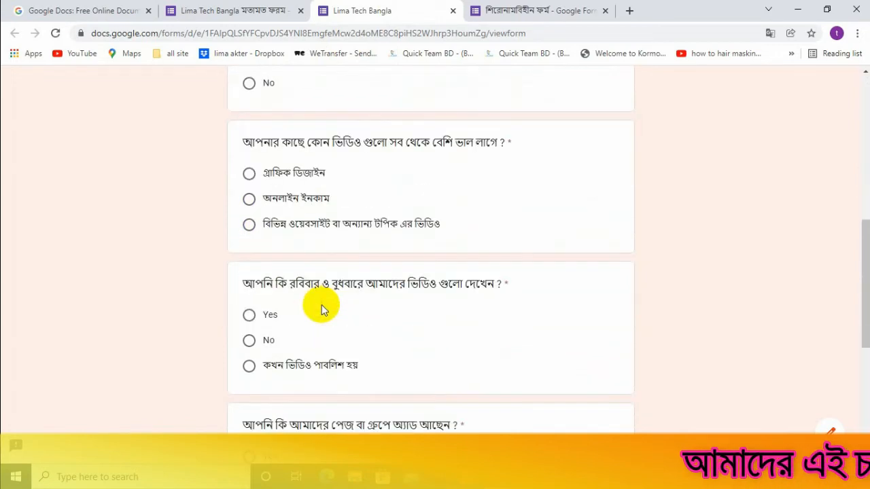
{"action": "scroll", "coordinate": [352, 332], "scroll_direction": "down", "scroll_amount": 5}
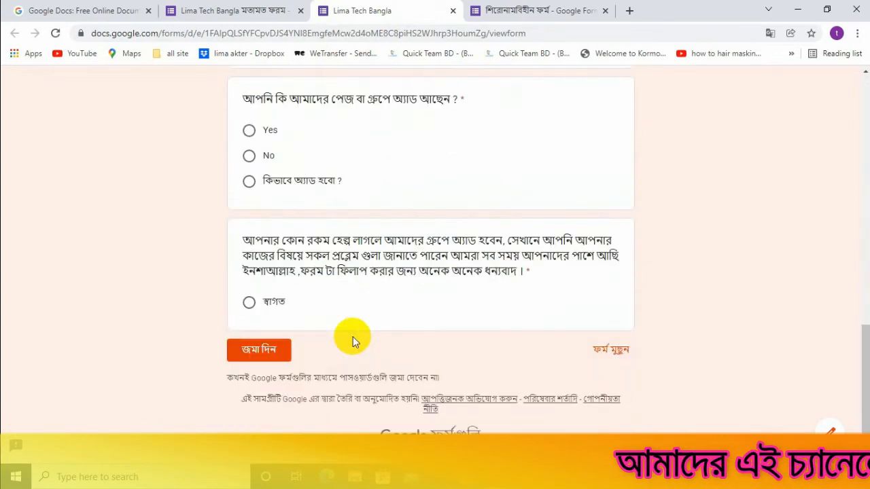
{"action": "scroll", "coordinate": [331, 317], "scroll_direction": "up", "scroll_amount": 3}
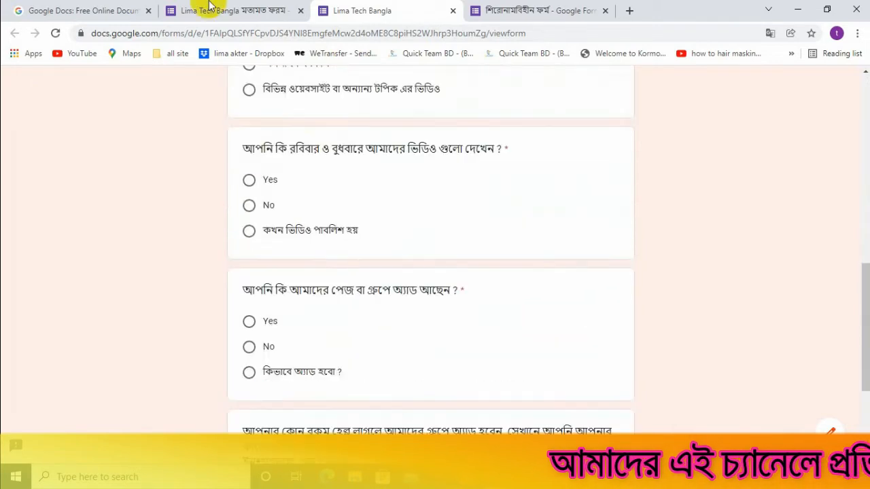
{"action": "scroll", "coordinate": [365, 315], "scroll_direction": "up", "scroll_amount": 1}
{"action": "left_click", "coordinate": [213, 9]}
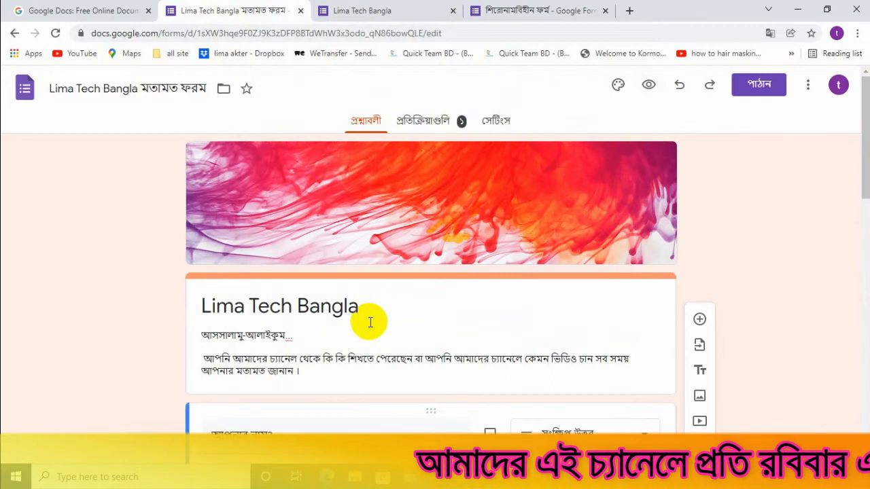
Step: Copy the text of the existing form's second question, "আপনি কি আমার এই চ্যানেল এর ভিডিও পছন্দ করেন"
{"action": "scroll", "coordinate": [387, 334], "scroll_direction": "down", "scroll_amount": 3}
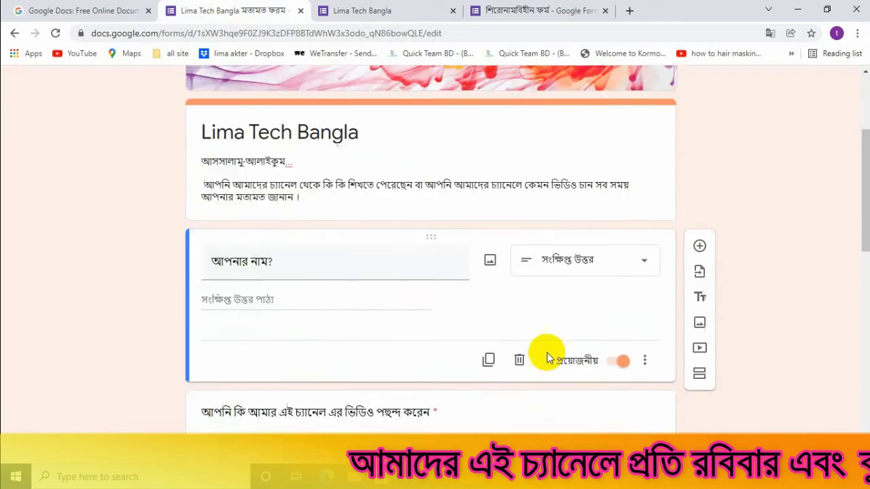
{"action": "scroll", "coordinate": [549, 359], "scroll_direction": "down", "scroll_amount": 1}
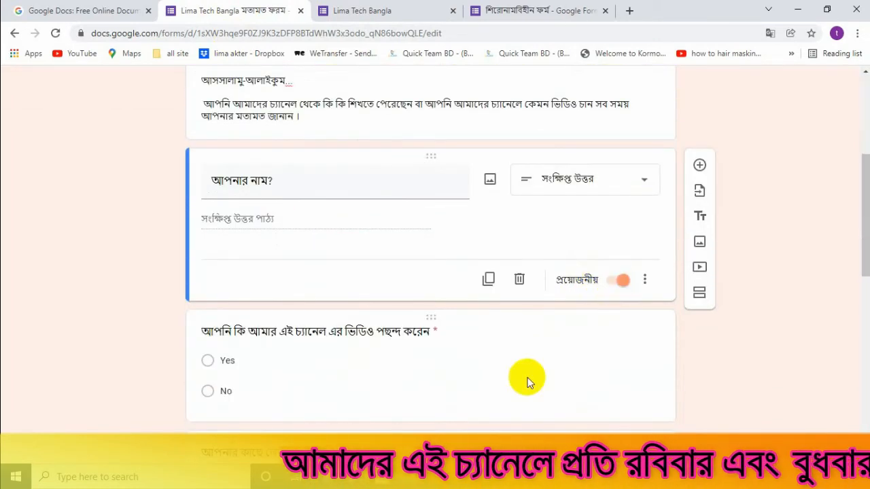
{"action": "scroll", "coordinate": [476, 382], "scroll_direction": "down", "scroll_amount": 3}
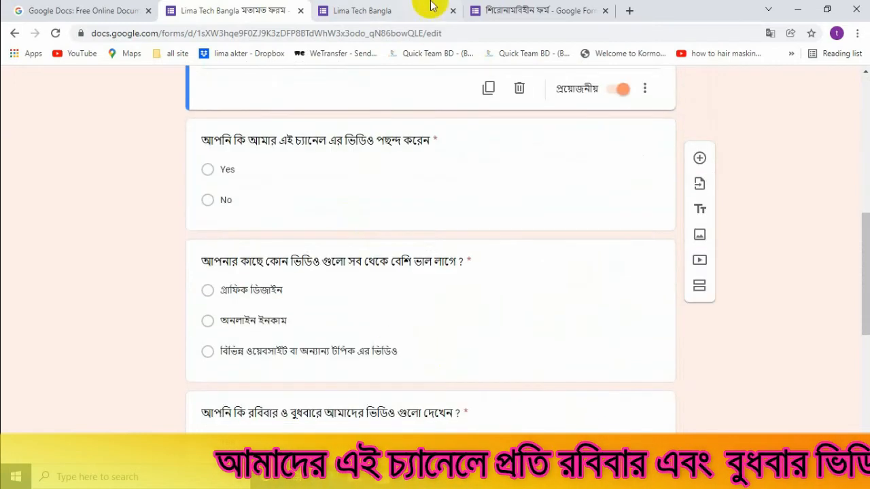
{"action": "scroll", "coordinate": [365, 224], "scroll_direction": "up", "scroll_amount": 2}
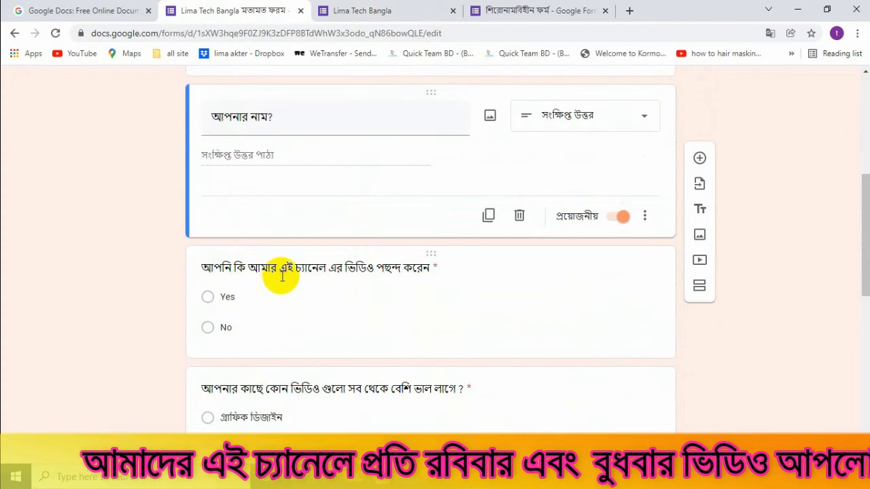
{"action": "left_click", "coordinate": [412, 266]}
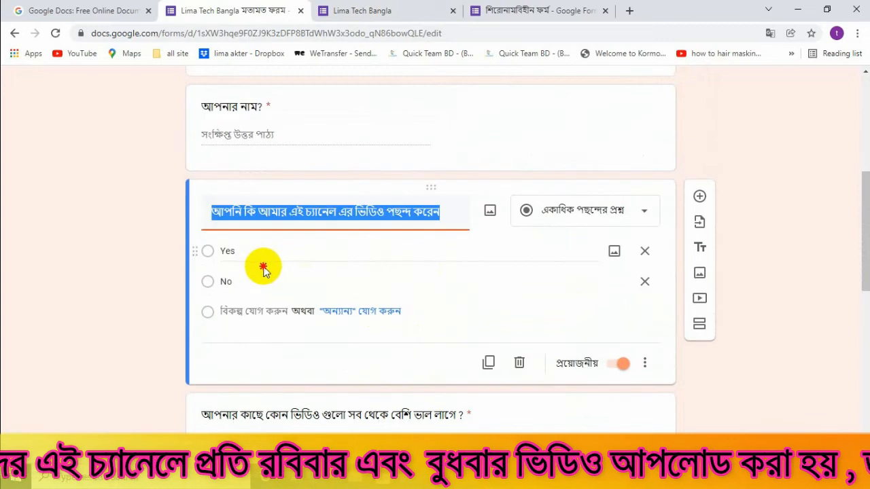
{"action": "right_click", "coordinate": [364, 216]}
{"action": "left_click", "coordinate": [381, 258]}
Step: Add a question after the name question in the new form and enter "আপনি কি আমার এই চ্যানেল এর ভিডিও পছন্দ করেন?" as its text
{"action": "left_click", "coordinate": [524, 10]}
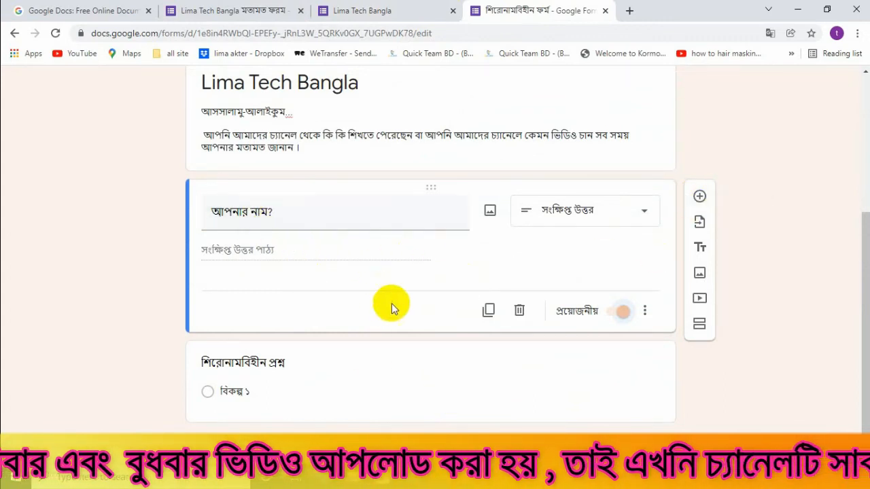
{"action": "left_click", "coordinate": [700, 197]}
{"action": "scroll", "coordinate": [527, 320], "scroll_direction": "down", "scroll_amount": 2}
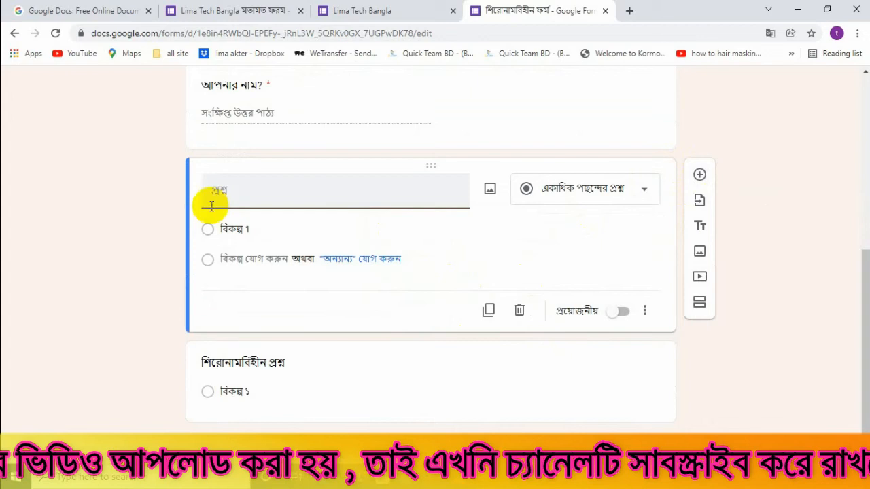
{"action": "right_click", "coordinate": [223, 194]}
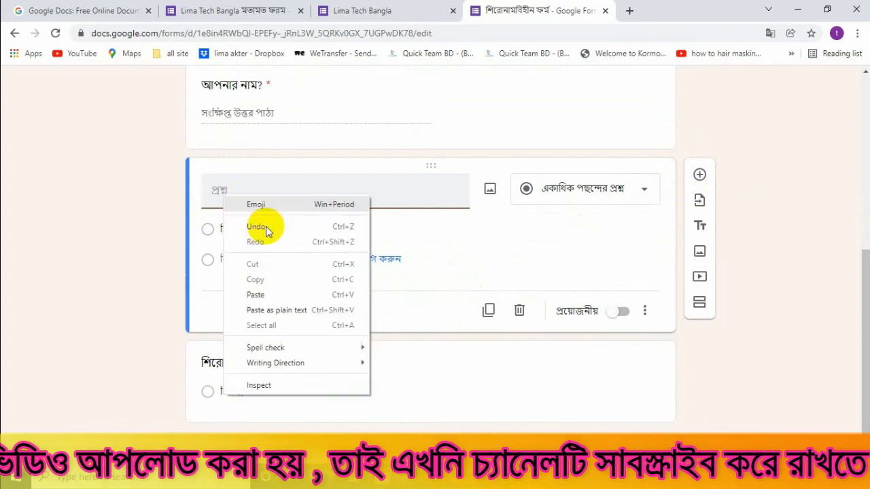
{"action": "left_click", "coordinate": [271, 294]}
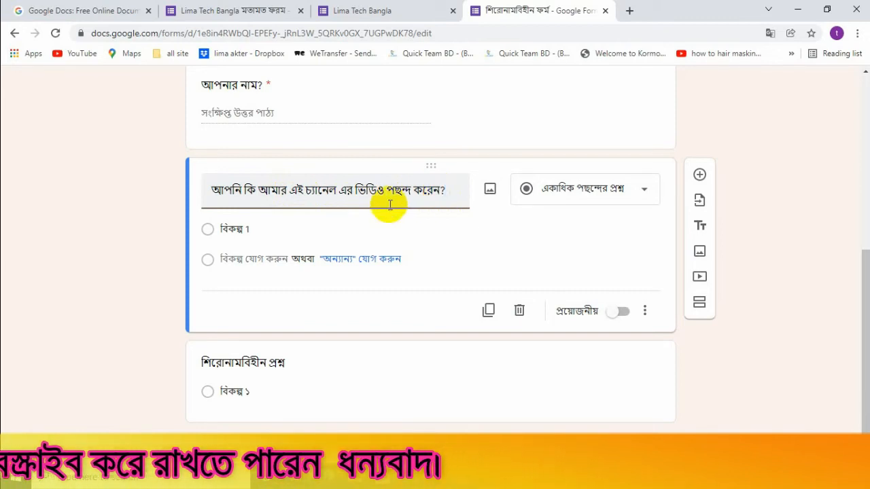
Step: Give the video-liking question the options Yes and No and make it required
{"action": "left_click", "coordinate": [228, 230]}
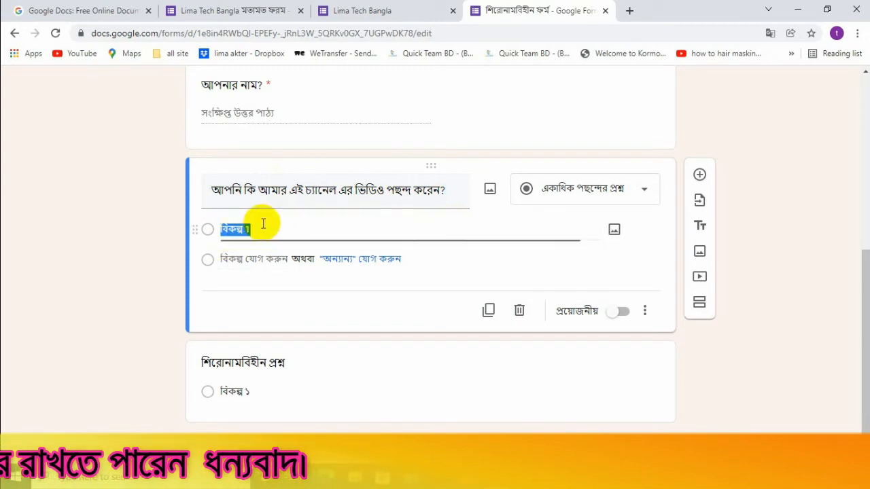
{"action": "key", "text": "BackSpace"}
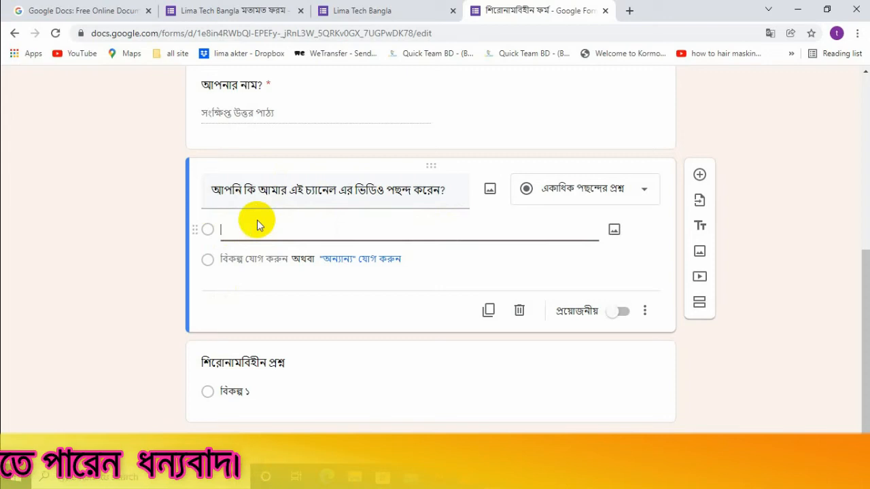
{"action": "type", "text": "Y"}
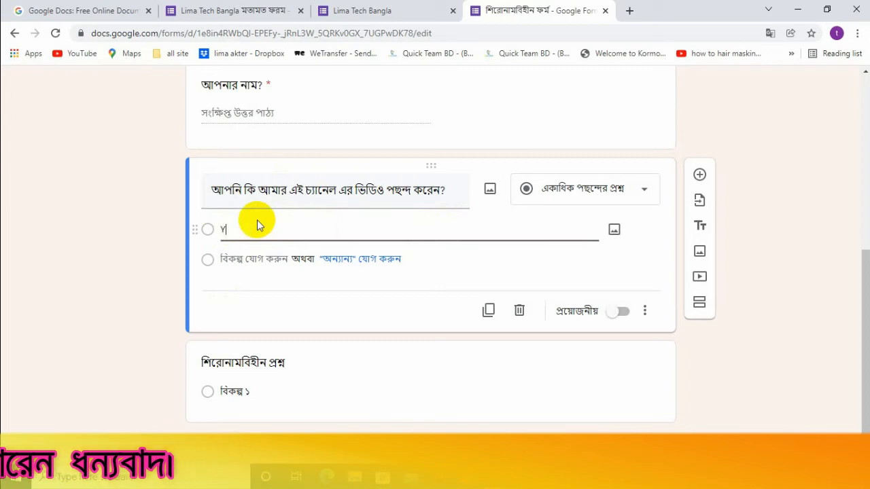
{"action": "type", "text": "es"}
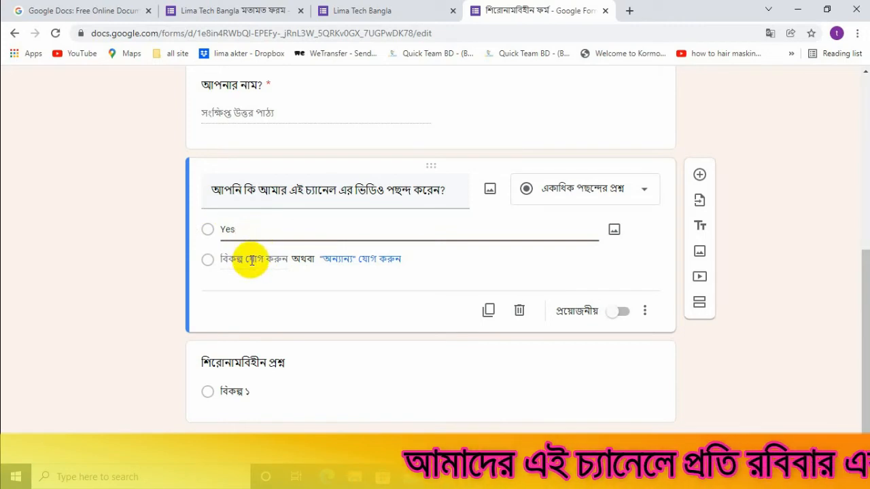
{"action": "left_click", "coordinate": [252, 264]}
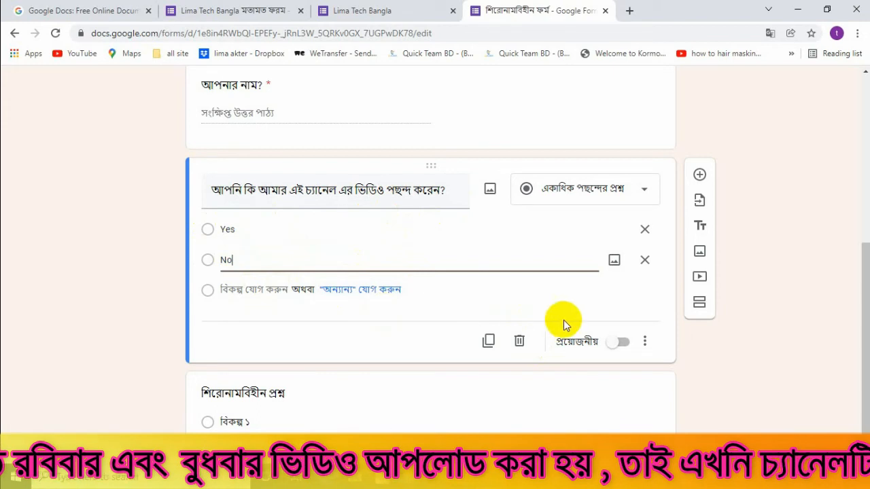
{"action": "left_click", "coordinate": [626, 347]}
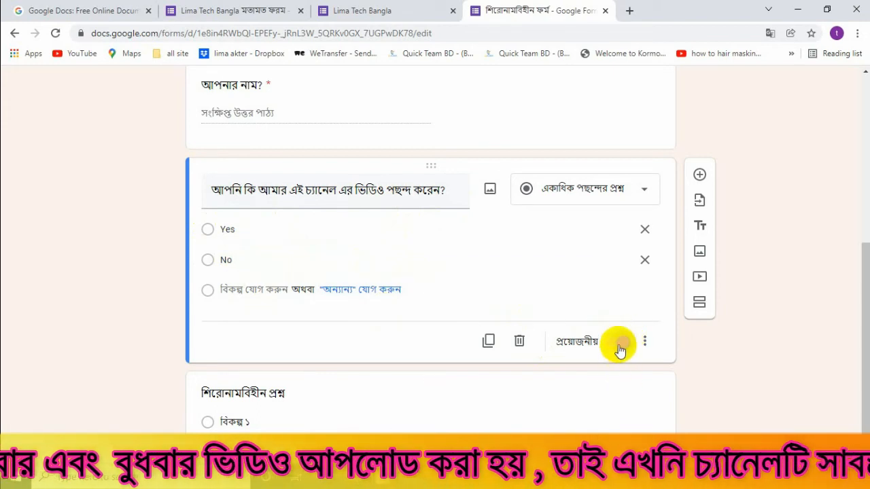
Step: Add another question below the Yes/No question and copy "আপনার কাছে কোন ভিডিও গুলো সব থেকে বেশি ভাল লাগে ?" from the existing form
{"action": "scroll", "coordinate": [534, 346], "scroll_direction": "down", "scroll_amount": 1}
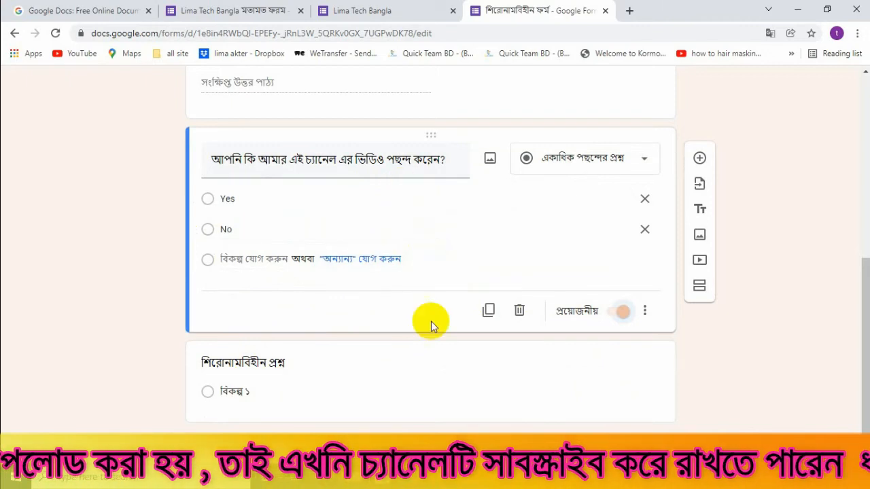
{"action": "left_click", "coordinate": [700, 161]}
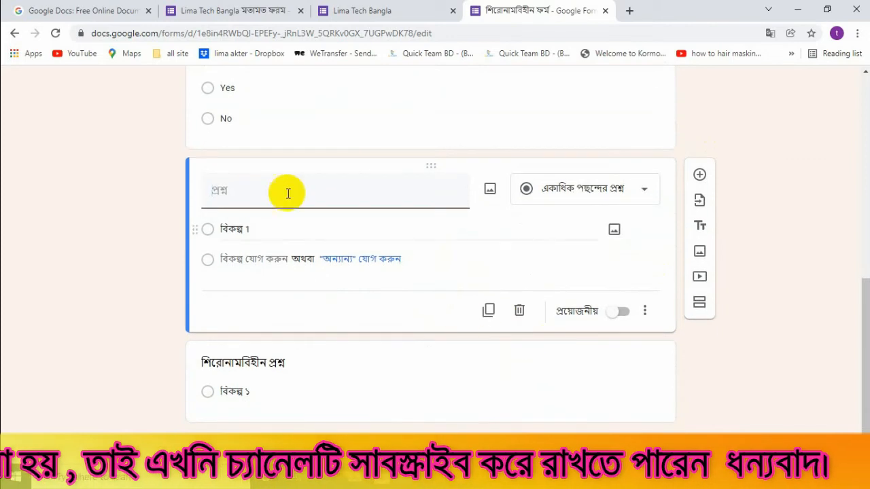
{"action": "left_click", "coordinate": [231, 10]}
{"action": "scroll", "coordinate": [293, 282], "scroll_direction": "down", "scroll_amount": 3}
{"action": "left_click_drag", "start_coordinate": [194, 217], "coordinate": [467, 227]}
{"action": "right_click", "coordinate": [289, 152]}
{"action": "left_click", "coordinate": [295, 200]}
Step: Close the existing form's preview and paste "আপনার কাছে কোন ভিডিও গুলো সব থেকে বেশি ভাল লাগে ?" as the new question's text
{"action": "left_click", "coordinate": [408, 6]}
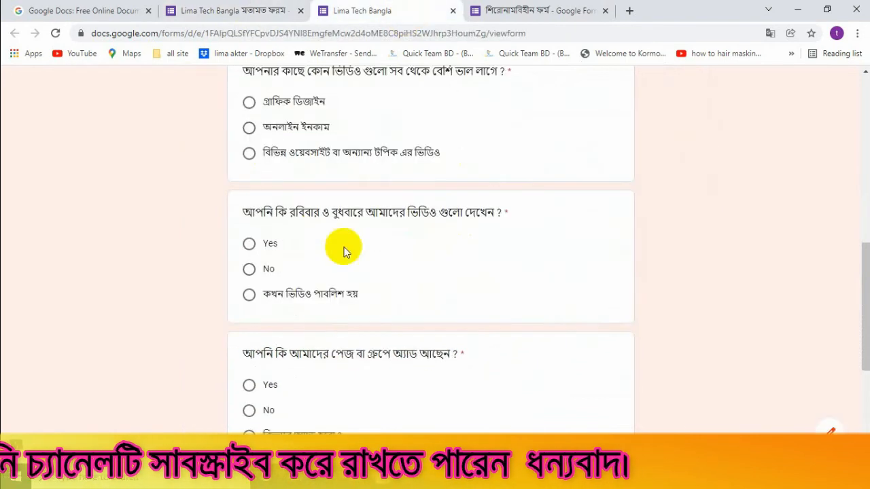
{"action": "left_click", "coordinate": [501, 12]}
{"action": "left_click", "coordinate": [452, 10]}
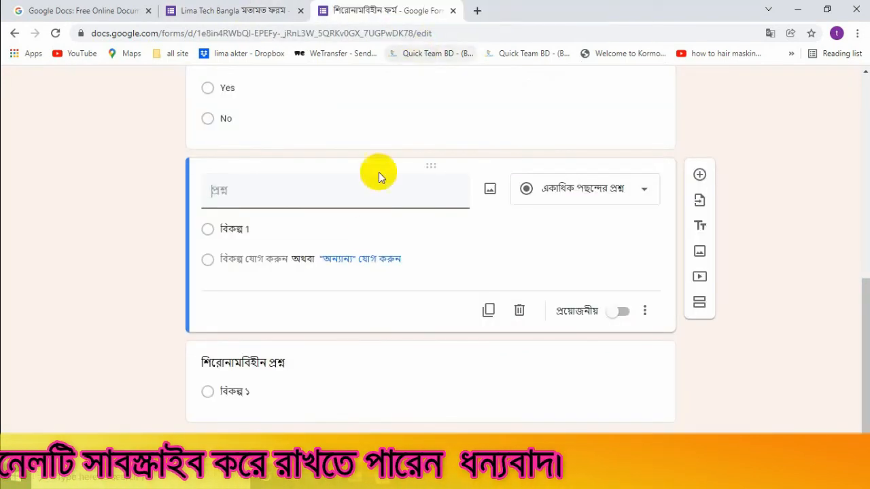
{"action": "right_click", "coordinate": [251, 197]}
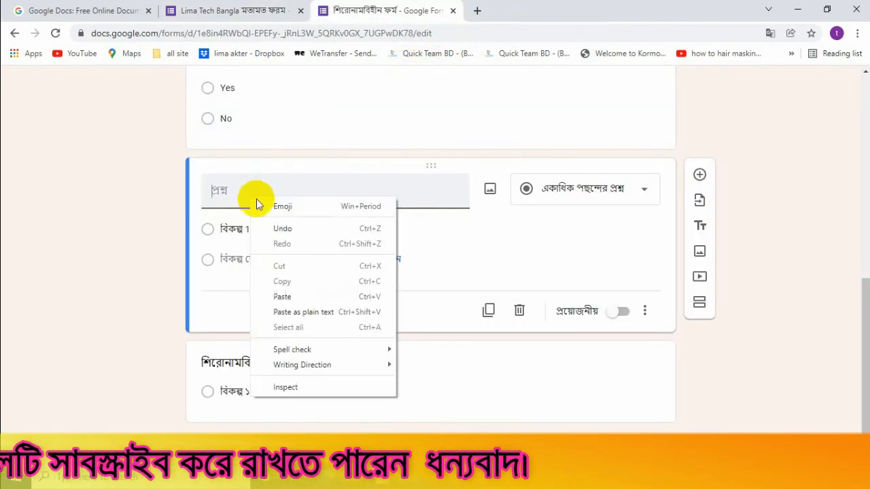
{"action": "left_click", "coordinate": [304, 297]}
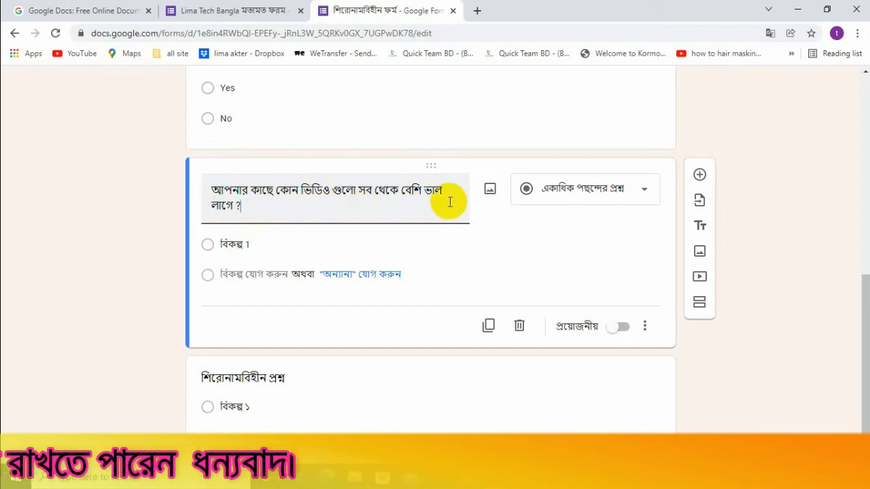
Step: Copy the option "গ্রাফিক ডিজাইন" from the existing form and paste it as the favourite-video question's first option in the new form
{"action": "key", "text": "ctrl+shift+Tab"}
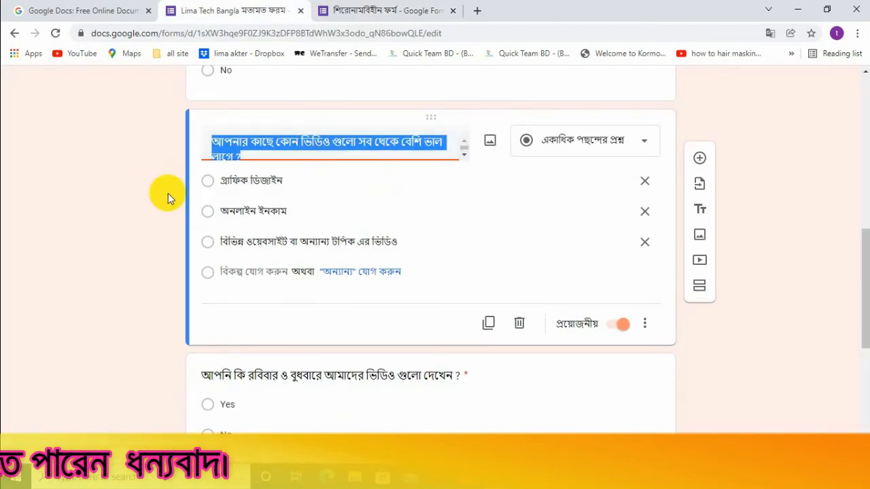
{"action": "left_click", "coordinate": [401, 243]}
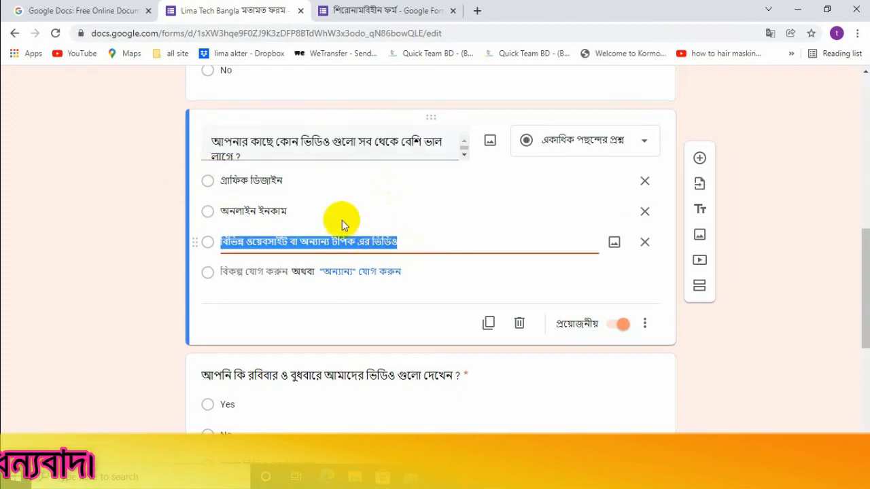
{"action": "left_click", "coordinate": [270, 181]}
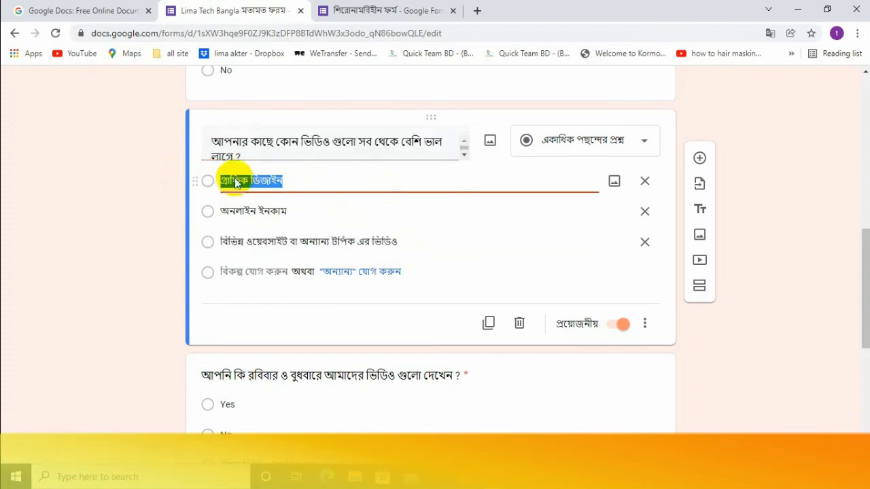
{"action": "right_click", "coordinate": [236, 184]}
{"action": "left_click", "coordinate": [238, 229]}
{"action": "left_click", "coordinate": [356, 11]}
{"action": "left_click", "coordinate": [340, 246]}
{"action": "left_click", "coordinate": [238, 247]}
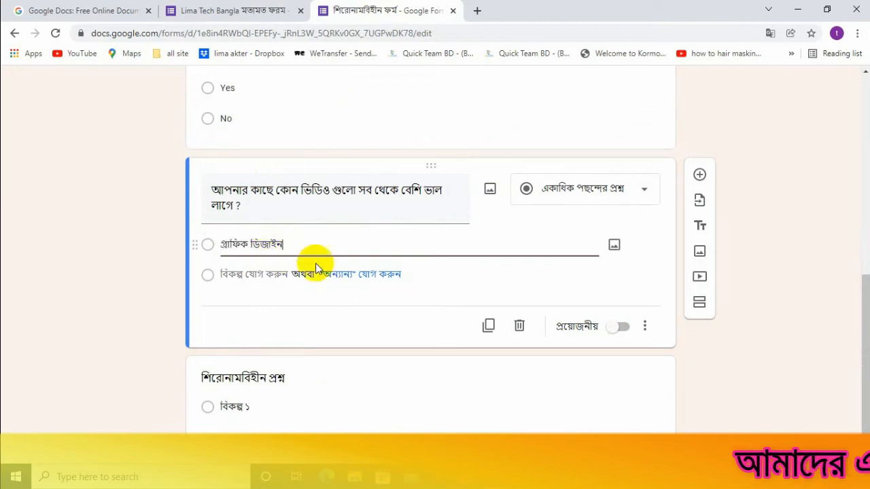
Step: Add a second option to the favourite-video question and fill it with "অনলাইন ইনকাম" copied from the existing form
{"action": "left_click", "coordinate": [252, 274]}
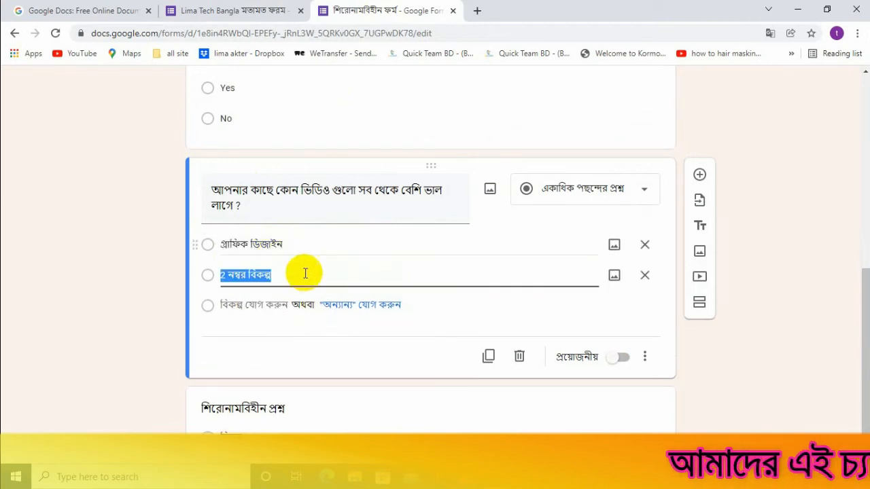
{"action": "left_click", "coordinate": [227, 10]}
{"action": "left_click", "coordinate": [281, 209]}
{"action": "triple_click", "coordinate": [279, 214]}
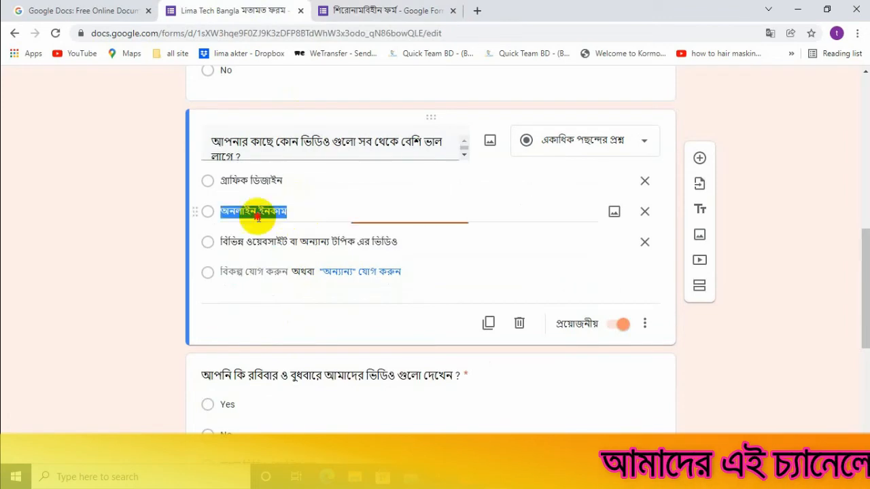
{"action": "right_click", "coordinate": [284, 238]}
{"action": "left_click", "coordinate": [295, 261]}
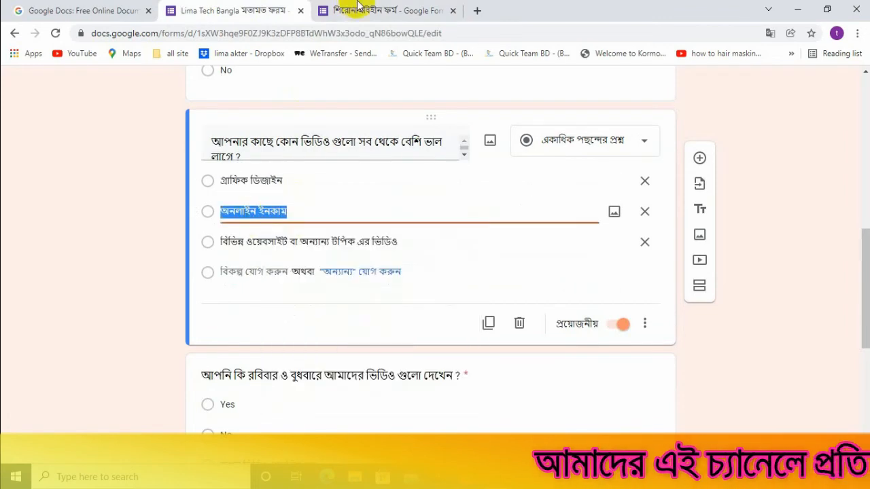
{"action": "left_click", "coordinate": [357, 10]}
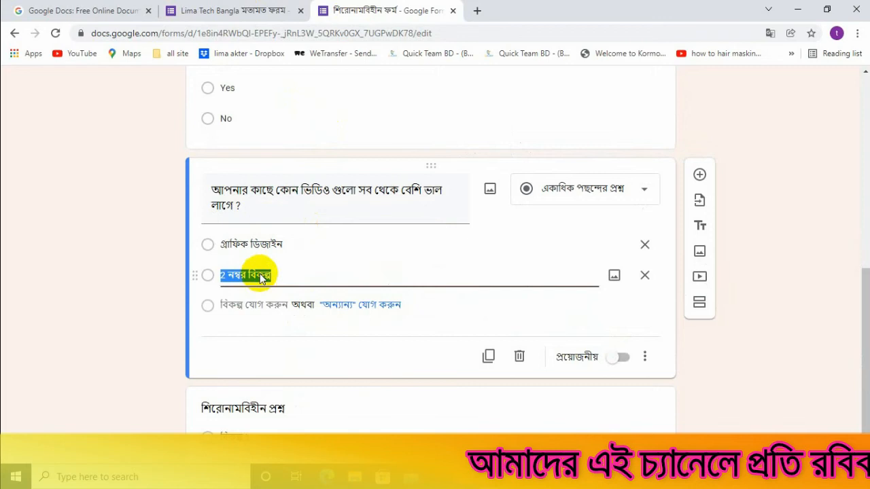
{"action": "key", "text": "ctrl+v"}
Step: Add a third option, "বিভিন্ন ওয়েবসাইট বা অন্যান্য টপিক এর ভিডিও", copied from the existing form, and make the favourite-video question required
{"action": "left_click", "coordinate": [252, 305]}
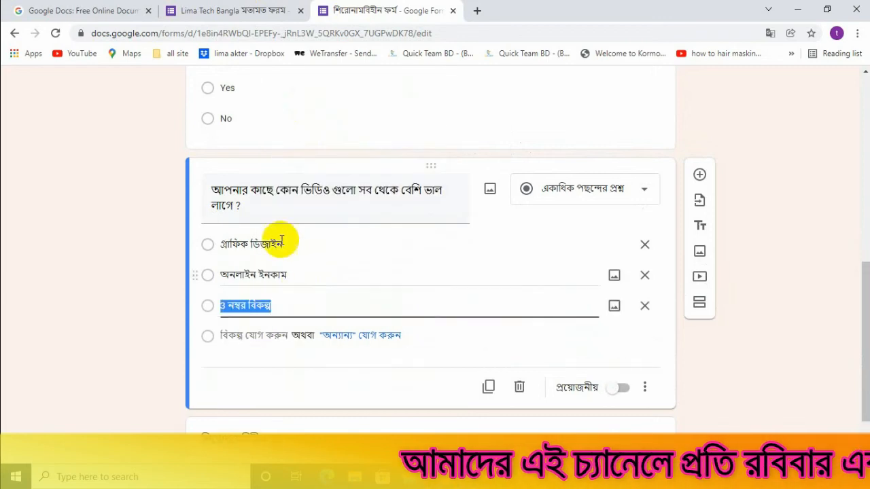
{"action": "left_click", "coordinate": [229, 10]}
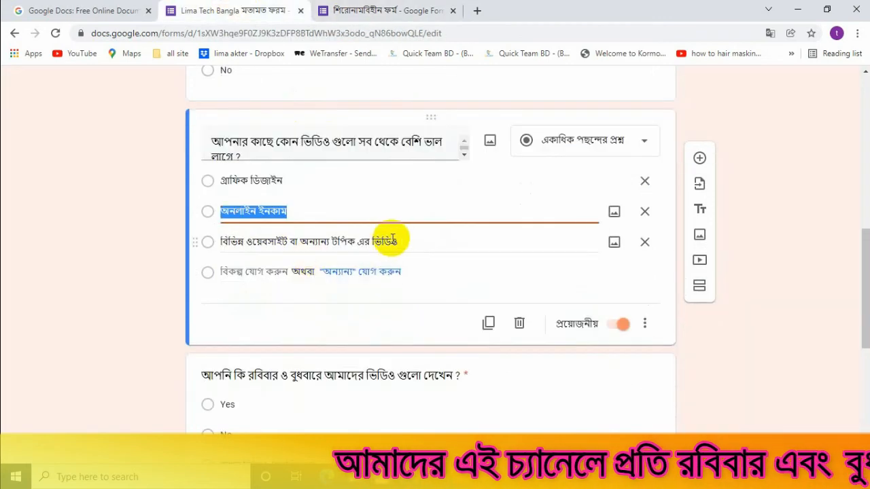
{"action": "left_click_drag", "start_coordinate": [397, 239], "coordinate": [223, 243]}
{"action": "key", "text": "ctrl+c"}
{"action": "key", "text": "ctrl+Tab"}
{"action": "key", "text": "ctrl+v"}
{"action": "scroll", "coordinate": [310, 402], "scroll_direction": "down", "scroll_amount": 1}
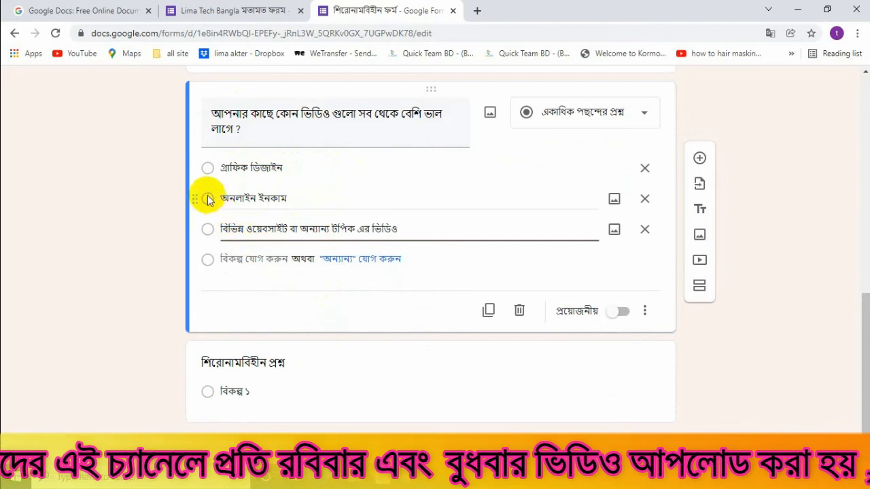
{"action": "left_click", "coordinate": [624, 312]}
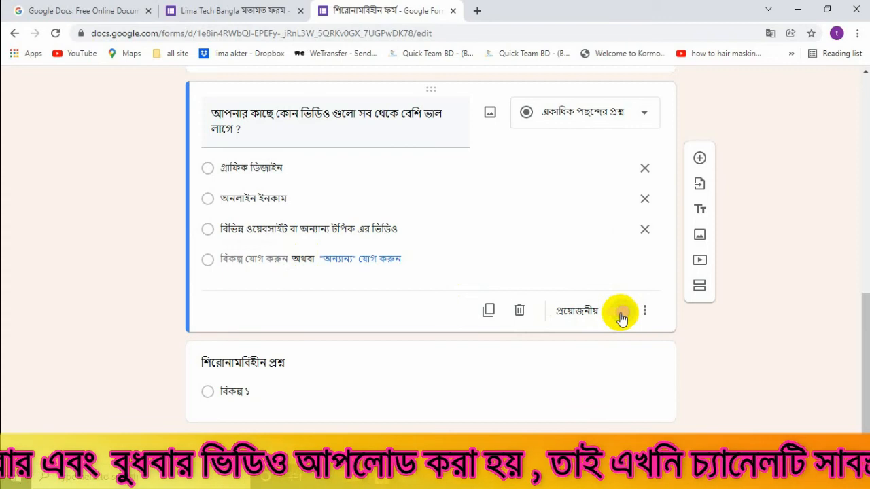
Step: Review the new form's title, description, questions and answer options in the editor
{"action": "scroll", "coordinate": [524, 369], "scroll_direction": "up", "scroll_amount": 7}
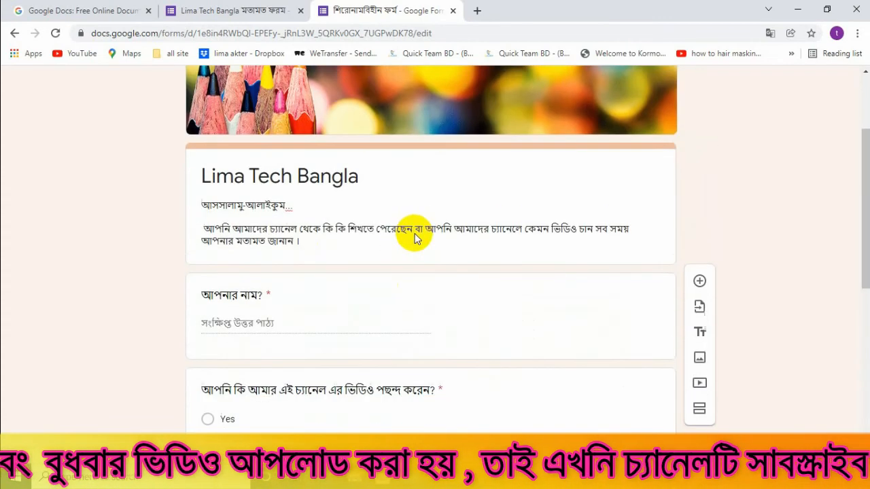
{"action": "scroll", "coordinate": [414, 239], "scroll_direction": "down", "scroll_amount": 6}
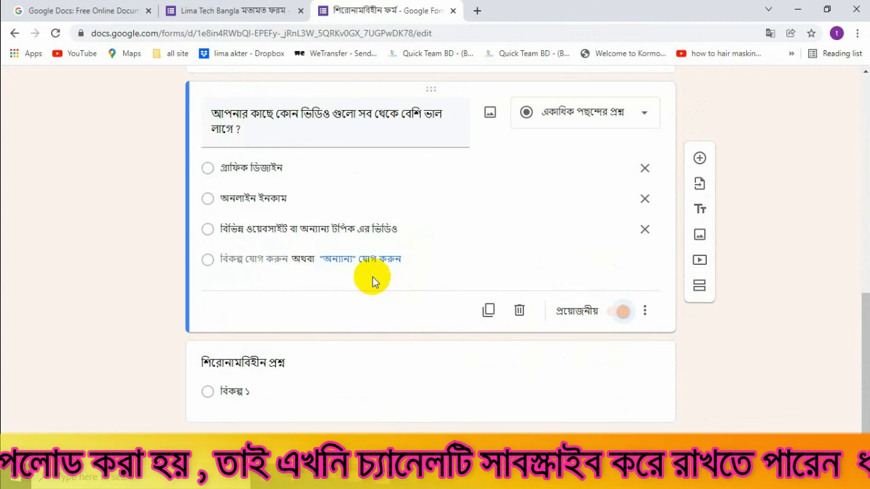
{"action": "scroll", "coordinate": [351, 282], "scroll_direction": "up", "scroll_amount": 1}
{"action": "scroll", "coordinate": [353, 282], "scroll_direction": "down", "scroll_amount": 1}
{"action": "scroll", "coordinate": [360, 227], "scroll_direction": "up", "scroll_amount": 2}
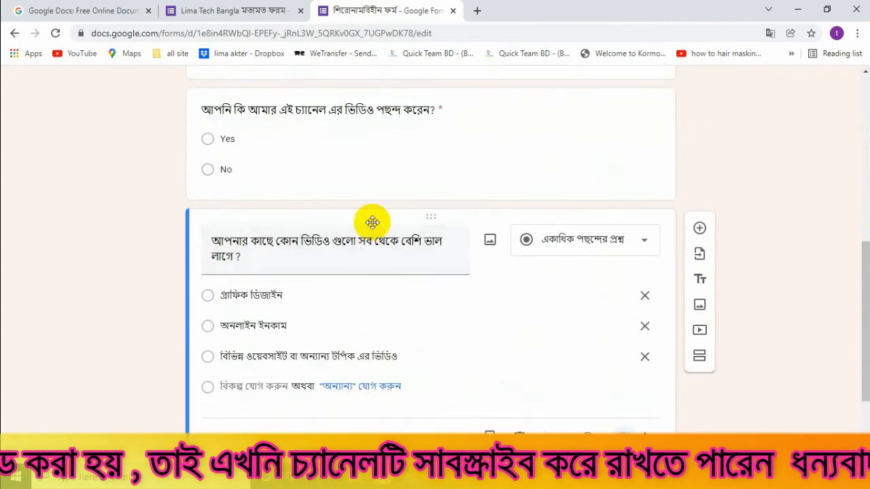
{"action": "scroll", "coordinate": [370, 220], "scroll_direction": "down", "scroll_amount": 2}
{"action": "scroll", "coordinate": [384, 259], "scroll_direction": "up", "scroll_amount": 7}
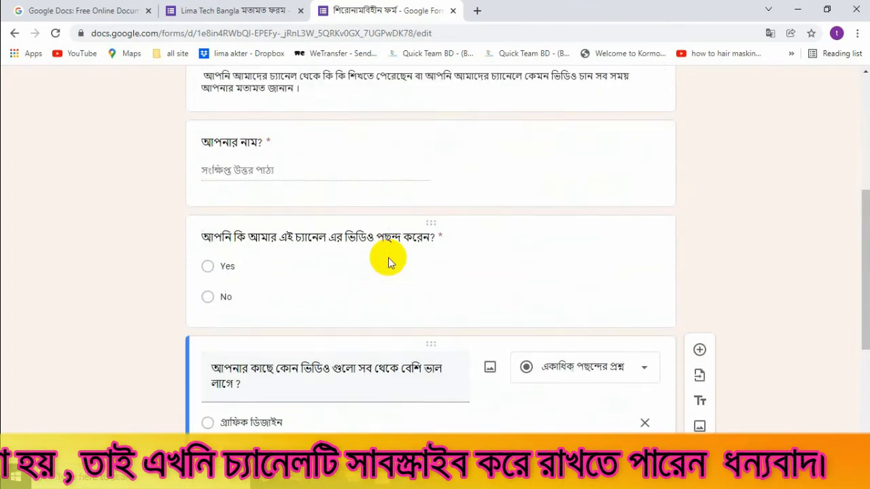
{"action": "scroll", "coordinate": [288, 326], "scroll_direction": "down", "scroll_amount": 4}
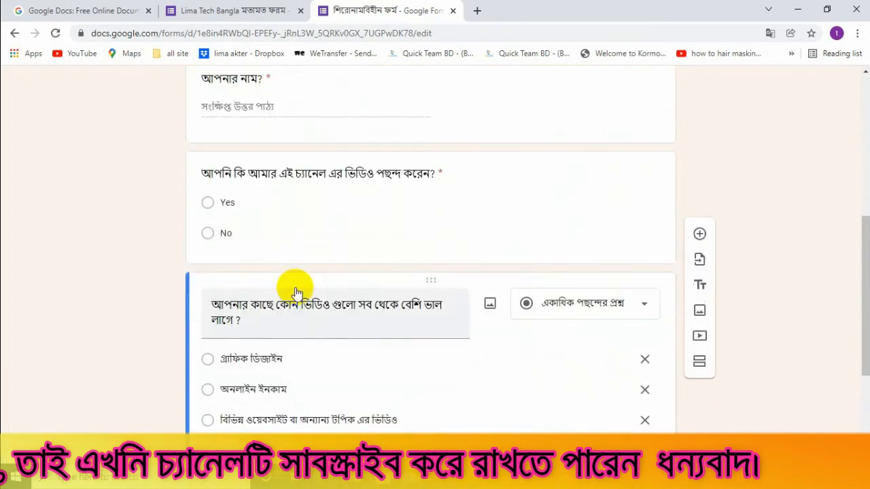
{"action": "scroll", "coordinate": [320, 367], "scroll_direction": "down", "scroll_amount": 2}
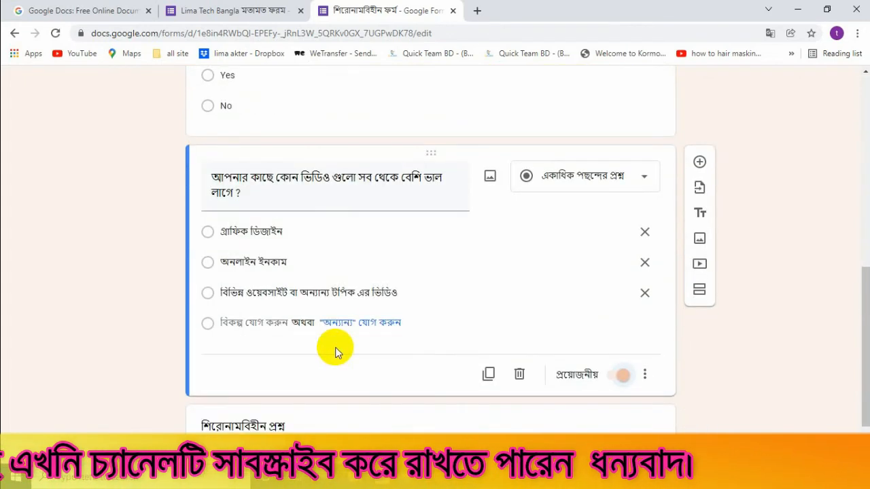
{"action": "scroll", "coordinate": [350, 366], "scroll_direction": "down", "scroll_amount": 1}
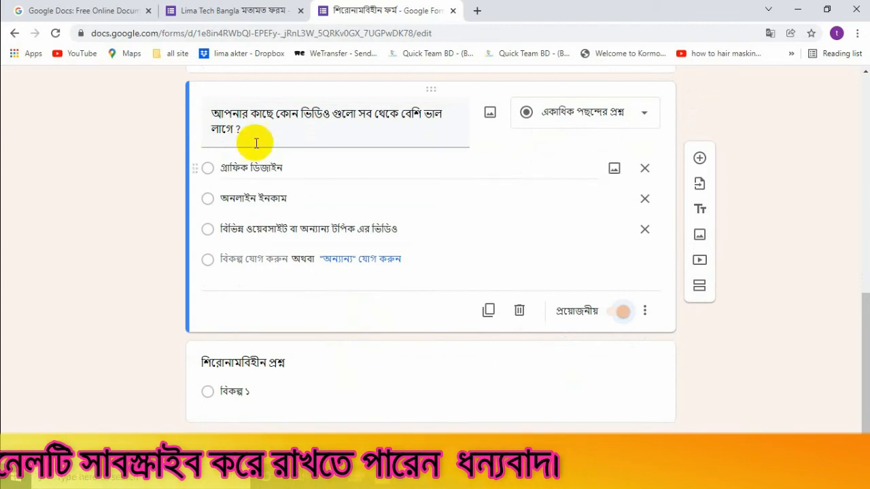
{"action": "scroll", "coordinate": [288, 150], "scroll_direction": "up", "scroll_amount": 1}
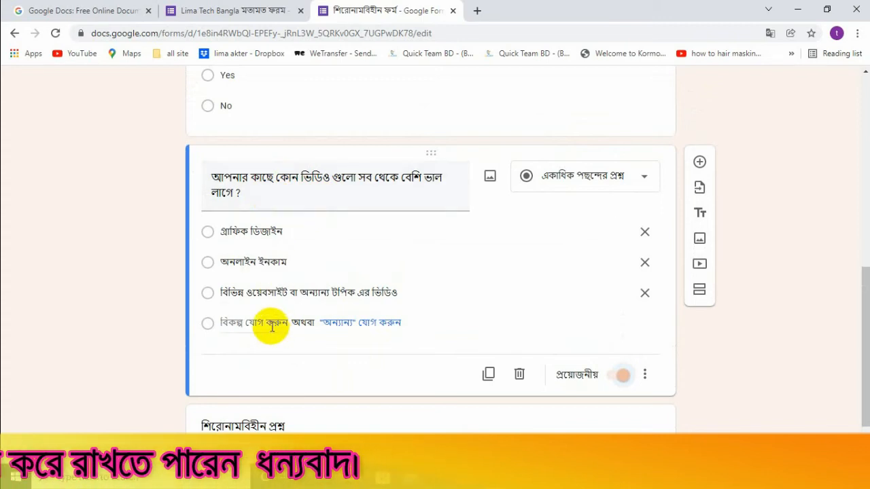
{"action": "scroll", "coordinate": [305, 373], "scroll_direction": "down", "scroll_amount": 1}
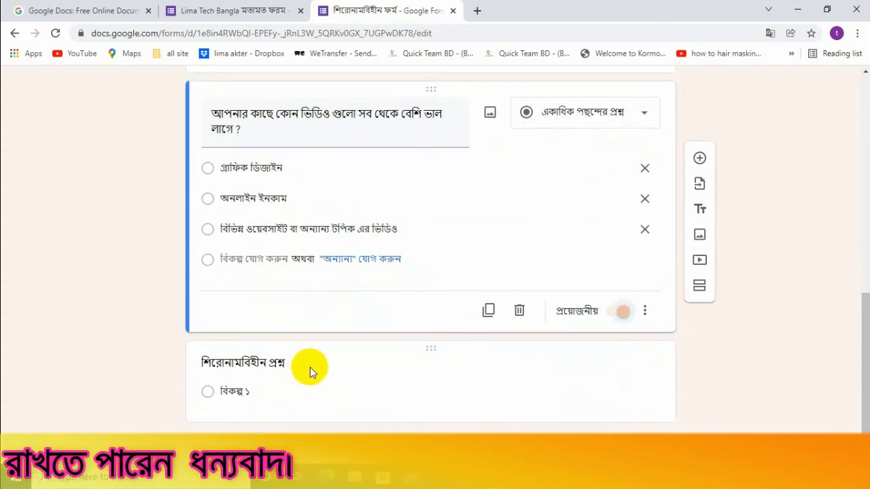
{"action": "scroll", "coordinate": [361, 300], "scroll_direction": "up", "scroll_amount": 4}
{"action": "scroll", "coordinate": [366, 302], "scroll_direction": "down", "scroll_amount": 4}
{"action": "scroll", "coordinate": [361, 289], "scroll_direction": "up", "scroll_amount": 9}
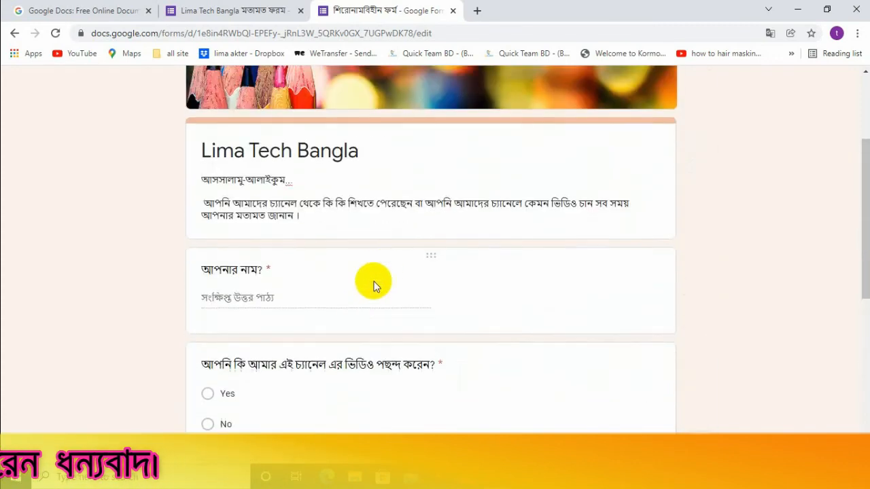
Step: Close the existing form and look over the questions in the new form
{"action": "left_click", "coordinate": [300, 13]}
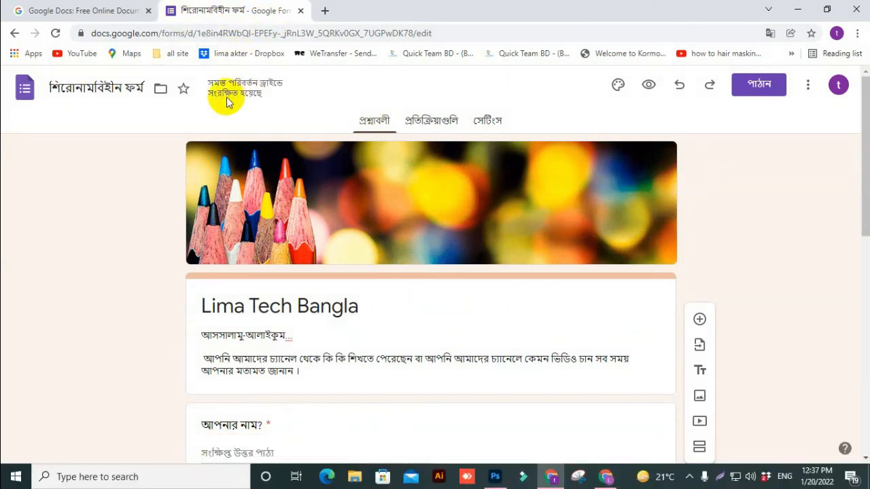
{"action": "scroll", "coordinate": [420, 232], "scroll_direction": "down", "scroll_amount": 4}
{"action": "scroll", "coordinate": [401, 278], "scroll_direction": "down", "scroll_amount": 2}
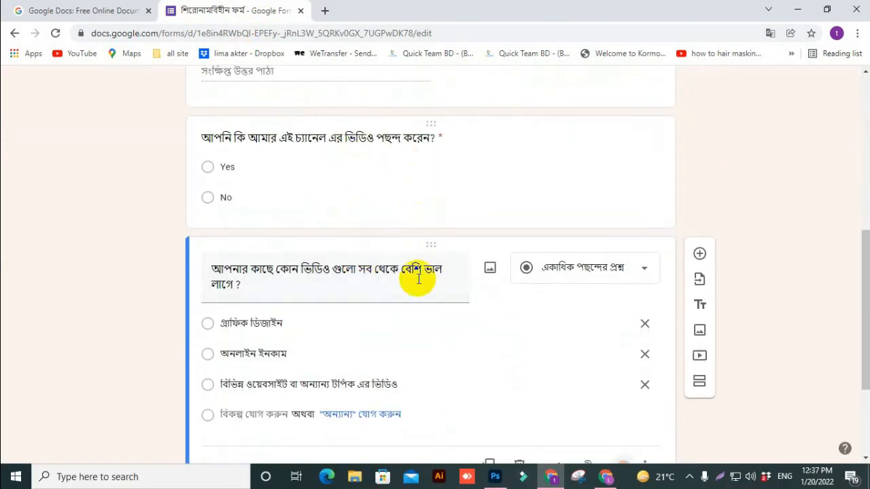
{"action": "scroll", "coordinate": [386, 266], "scroll_direction": "up", "scroll_amount": 6}
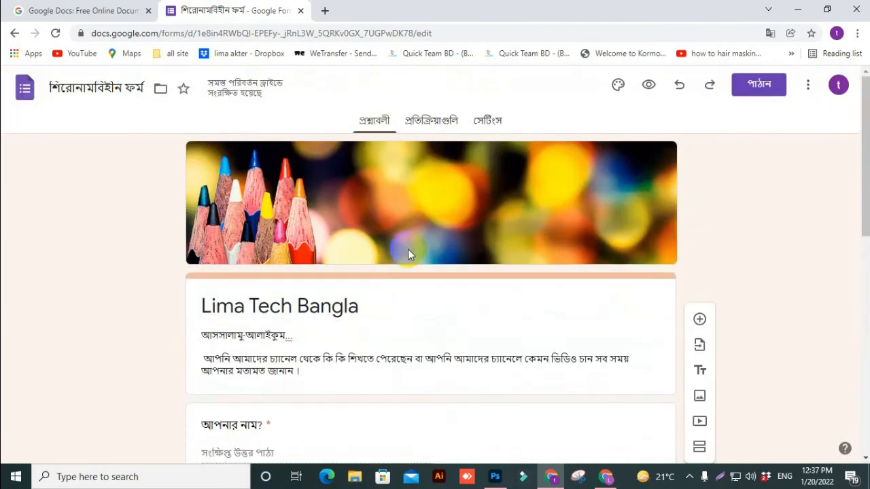
Step: Preview the new form, examine its header, questions, options and submit area, and return to the form editor
{"action": "left_click", "coordinate": [648, 85]}
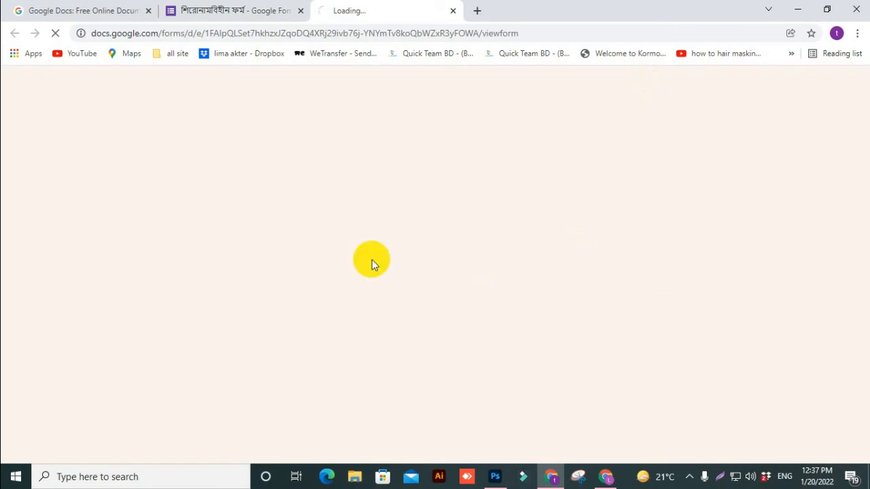
{"action": "scroll", "coordinate": [476, 241], "scroll_direction": "down", "scroll_amount": 1}
{"action": "scroll", "coordinate": [457, 234], "scroll_direction": "up", "scroll_amount": 1}
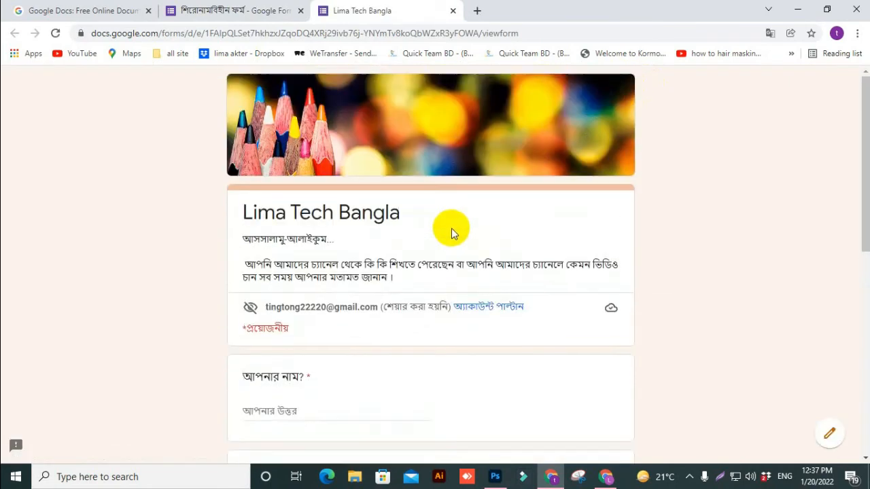
{"action": "scroll", "coordinate": [437, 295], "scroll_direction": "down", "scroll_amount": 6}
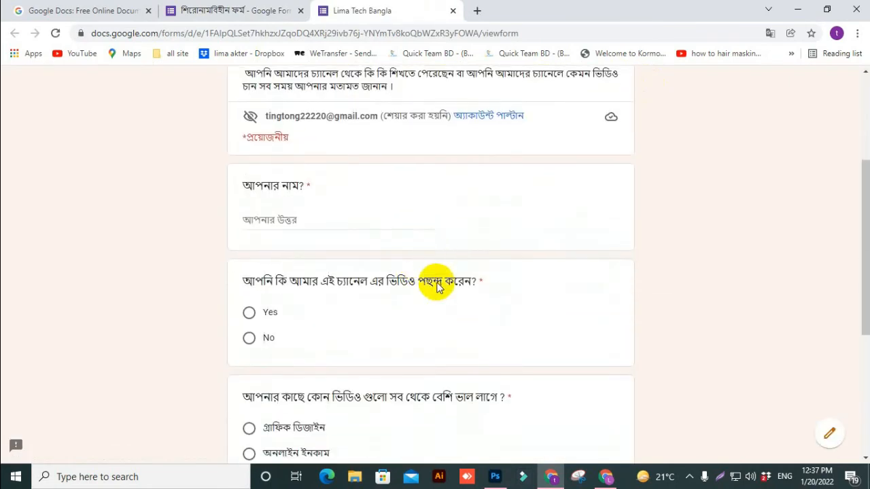
{"action": "scroll", "coordinate": [326, 140], "scroll_direction": "up", "scroll_amount": 5}
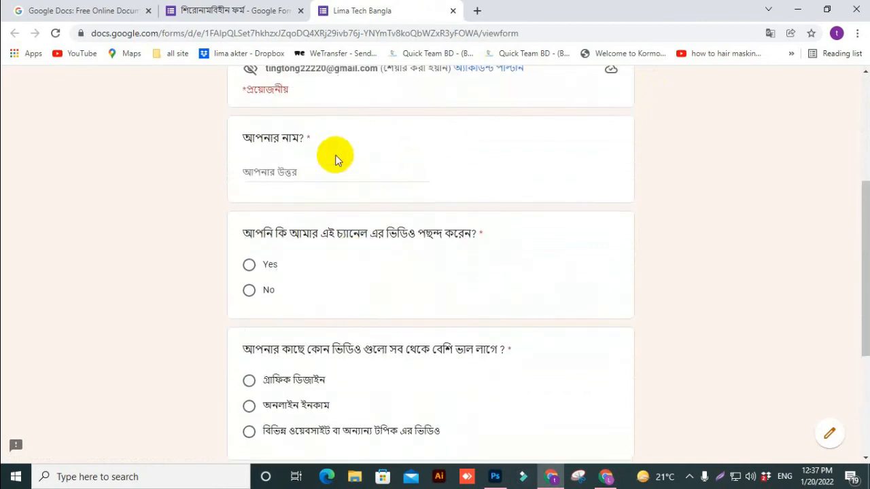
{"action": "scroll", "coordinate": [406, 279], "scroll_direction": "down", "scroll_amount": 3}
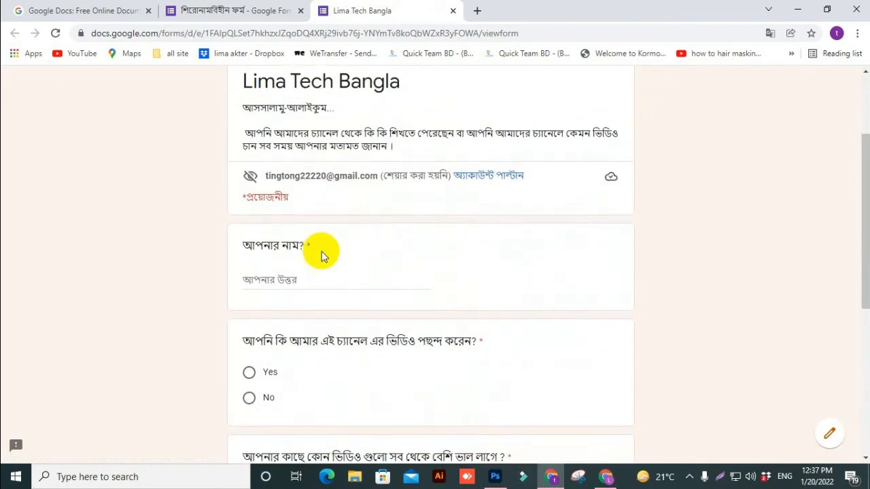
{"action": "scroll", "coordinate": [265, 190], "scroll_direction": "down", "scroll_amount": 1}
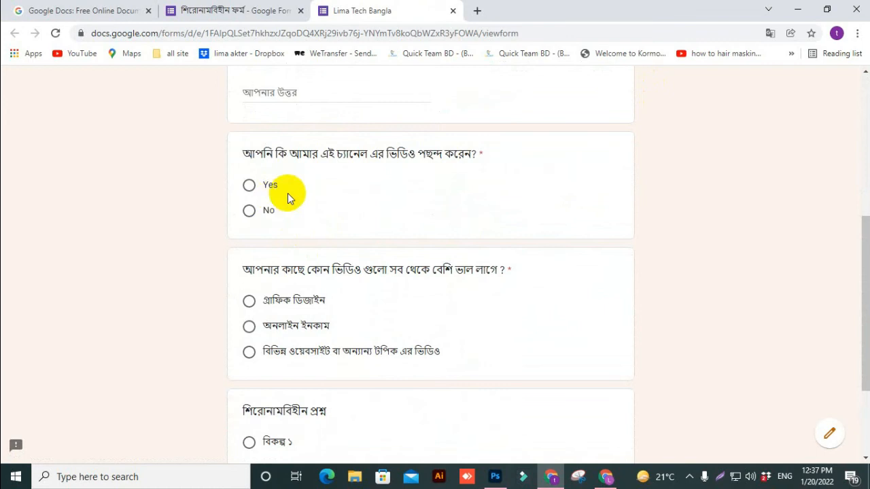
{"action": "scroll", "coordinate": [317, 243], "scroll_direction": "down", "scroll_amount": 2}
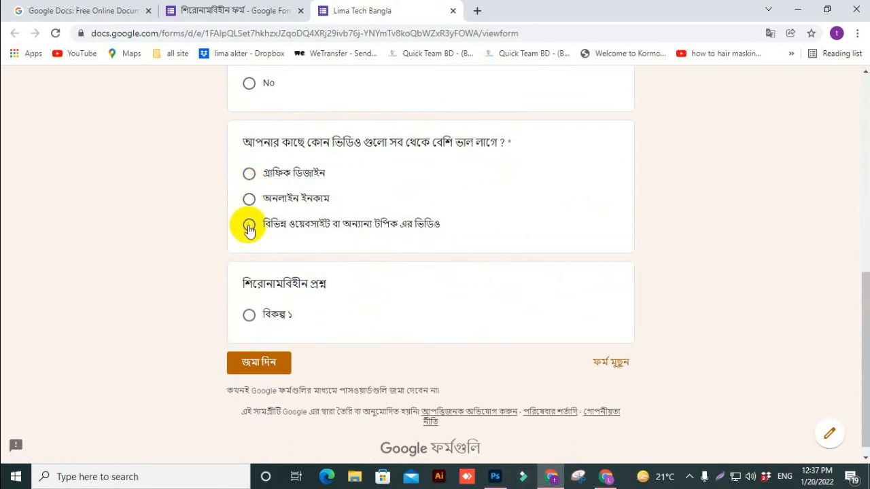
{"action": "left_click", "coordinate": [267, 373]}
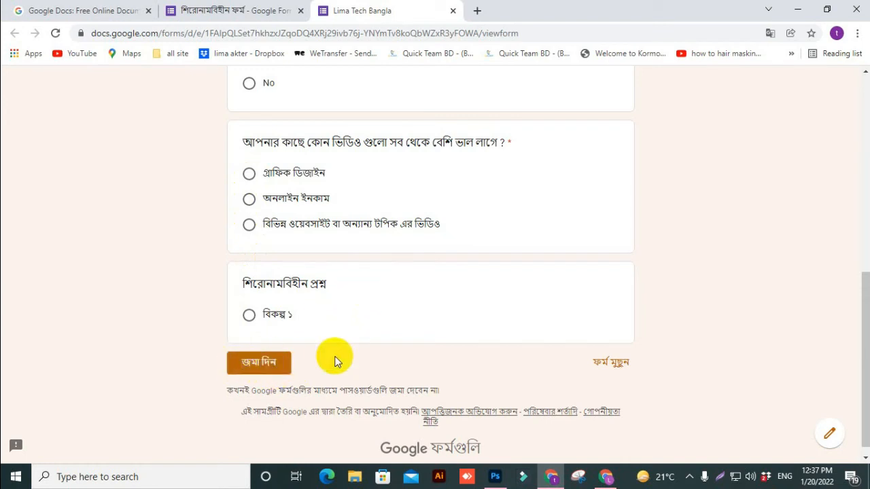
{"action": "scroll", "coordinate": [355, 318], "scroll_direction": "up", "scroll_amount": 7}
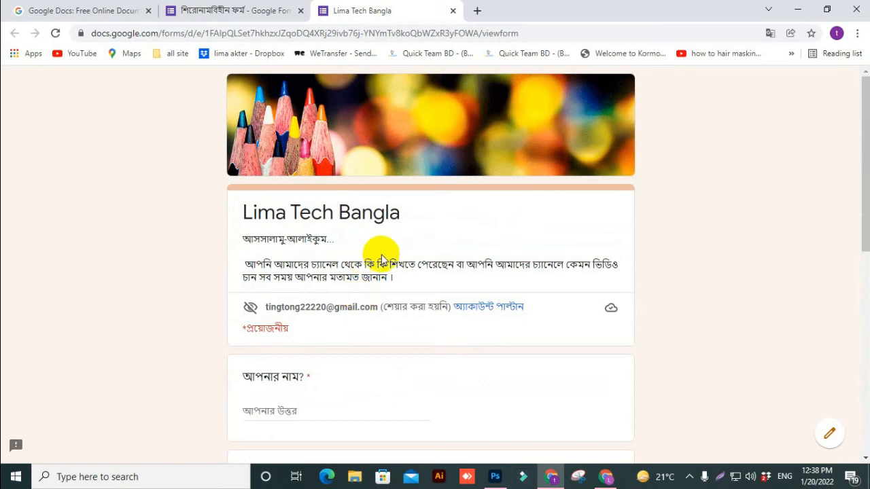
{"action": "left_click", "coordinate": [257, 8]}
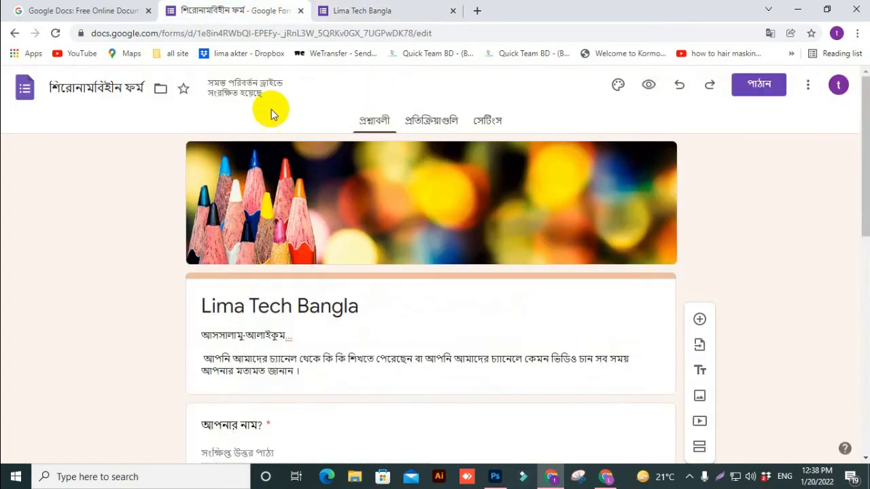
Step: Open the form's send options and review the email recipient, subject, message and include-form settings
{"action": "scroll", "coordinate": [420, 320], "scroll_direction": "down", "scroll_amount": 7}
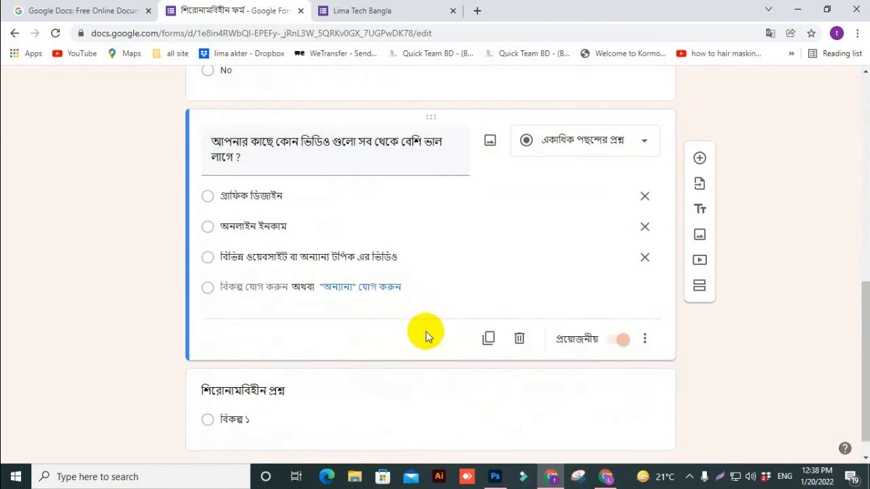
{"action": "scroll", "coordinate": [561, 299], "scroll_direction": "up", "scroll_amount": 8}
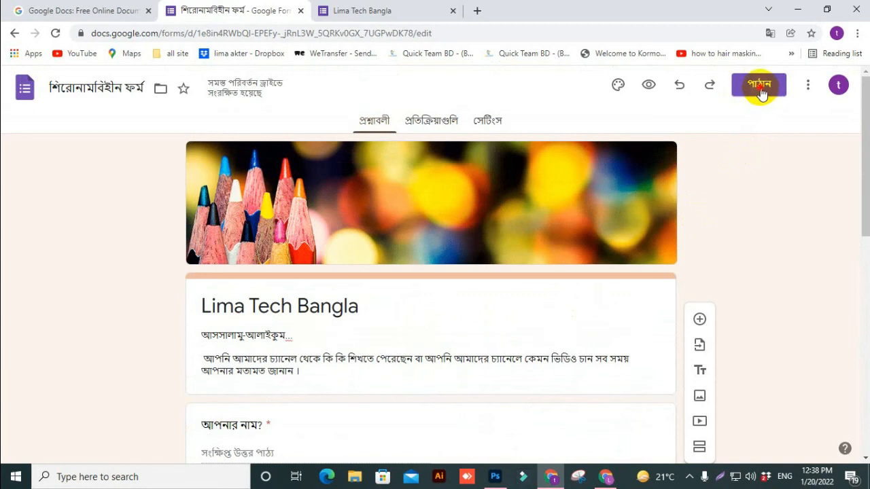
{"action": "left_click", "coordinate": [760, 87]}
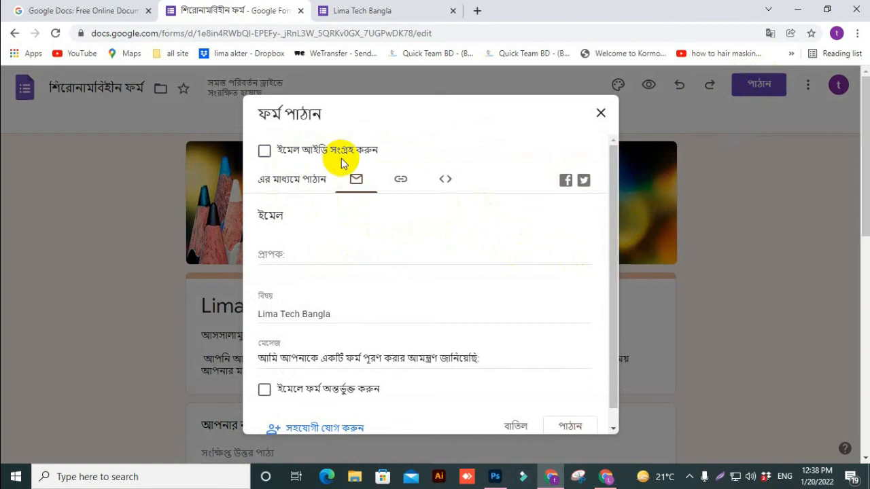
{"action": "scroll", "coordinate": [295, 183], "scroll_direction": "down", "scroll_amount": 1}
{"action": "scroll", "coordinate": [297, 183], "scroll_direction": "up", "scroll_amount": 1}
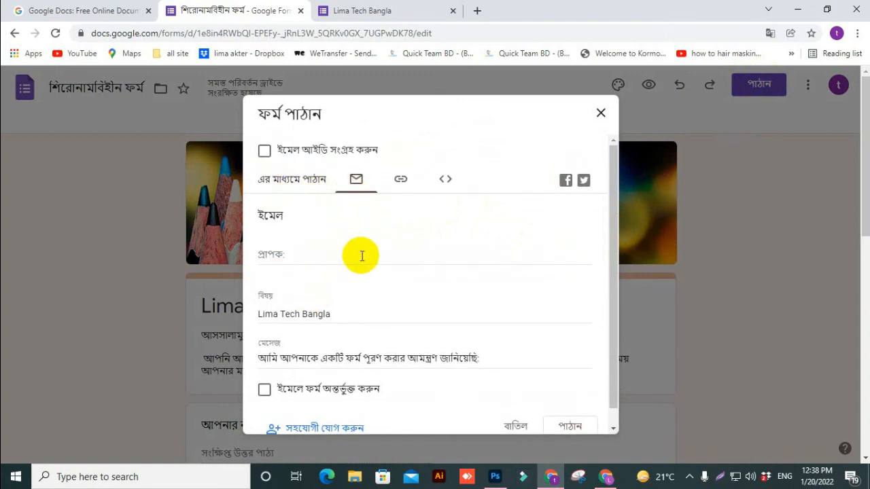
{"action": "scroll", "coordinate": [438, 316], "scroll_direction": "down", "scroll_amount": 1}
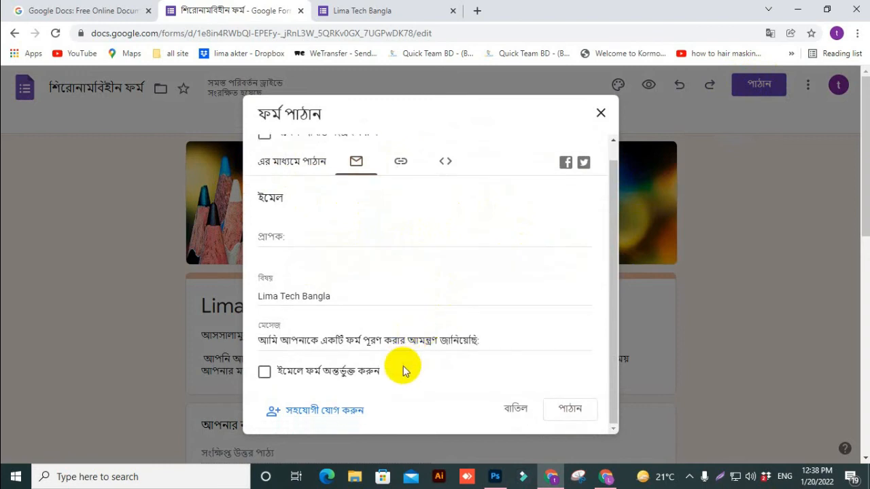
{"action": "scroll", "coordinate": [333, 250], "scroll_direction": "up", "scroll_amount": 1}
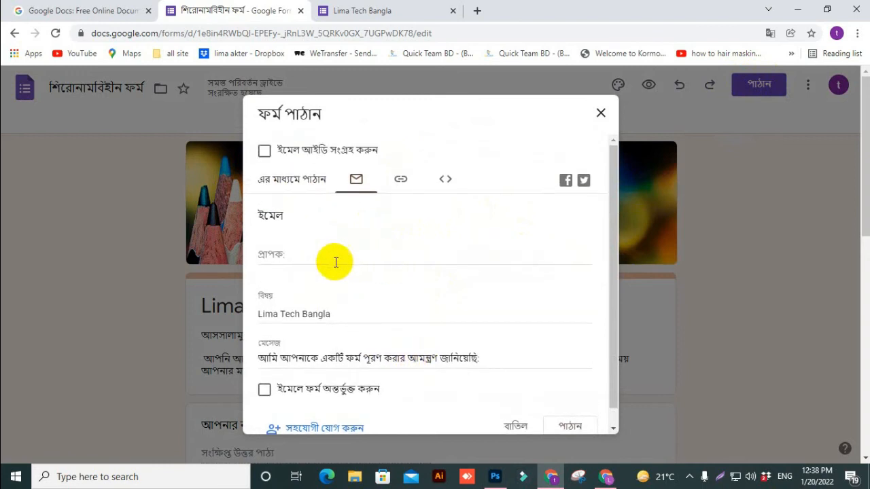
{"action": "left_click", "coordinate": [275, 257]}
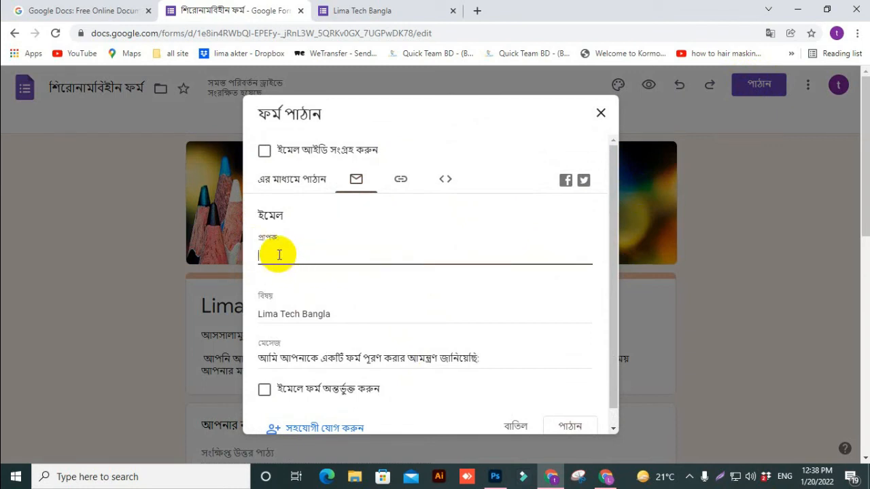
{"action": "scroll", "coordinate": [347, 292], "scroll_direction": "down", "scroll_amount": 1}
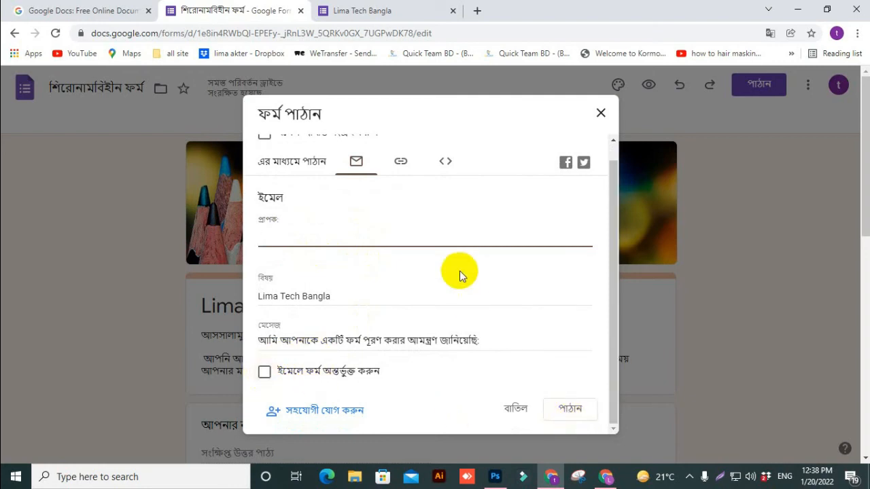
{"action": "scroll", "coordinate": [435, 286], "scroll_direction": "up", "scroll_amount": 1}
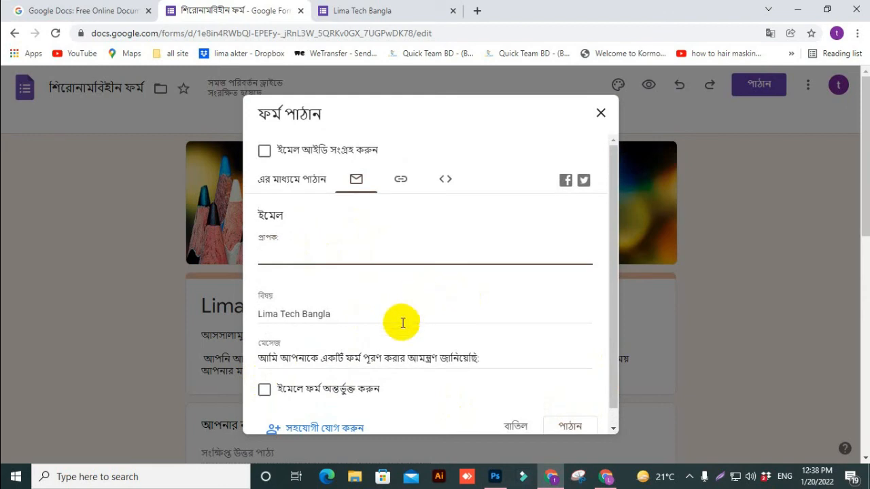
{"action": "scroll", "coordinate": [401, 325], "scroll_direction": "down", "scroll_amount": 1}
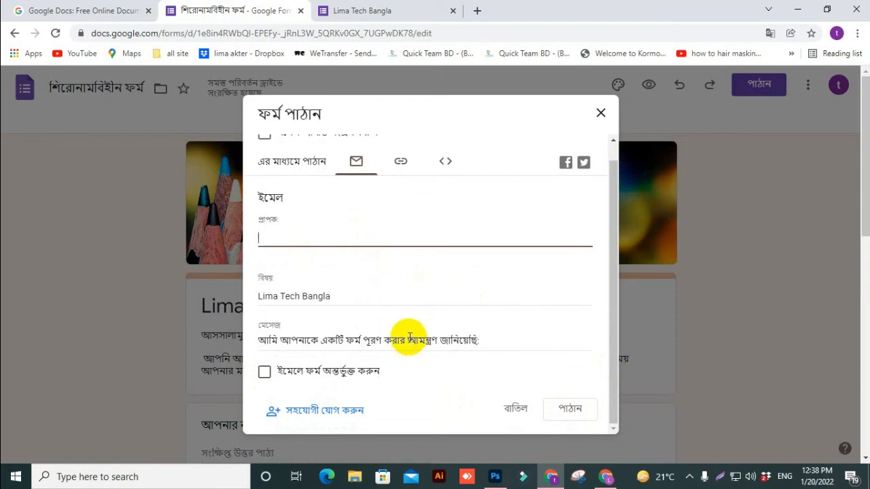
{"action": "scroll", "coordinate": [428, 272], "scroll_direction": "up", "scroll_amount": 1}
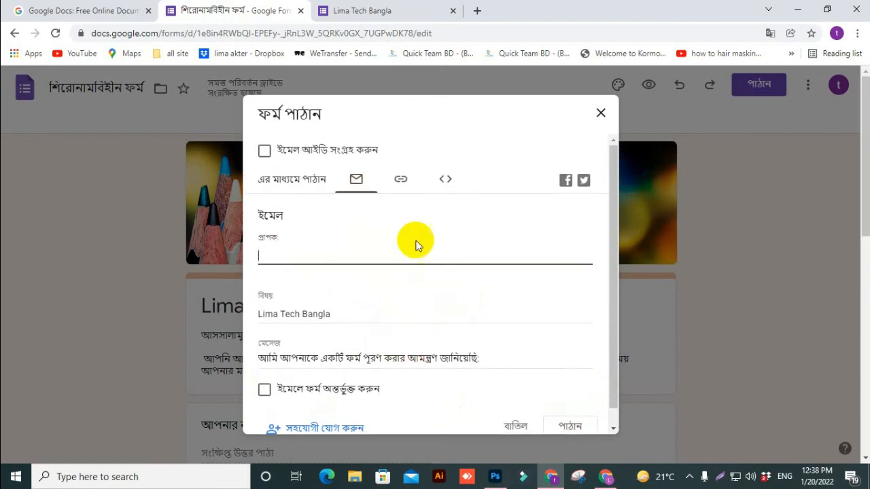
Step: Switch the sending method to a link, shorten the form's URL and copy it
{"action": "left_click", "coordinate": [401, 182]}
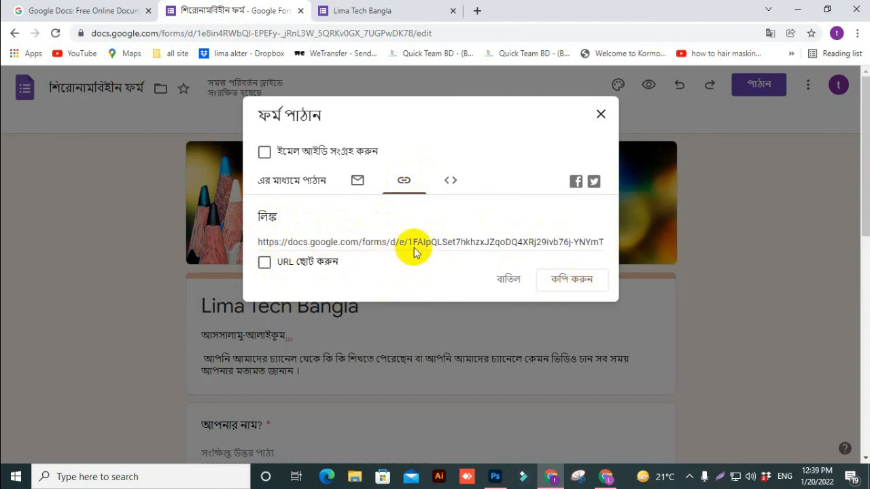
{"action": "left_click", "coordinate": [265, 265]}
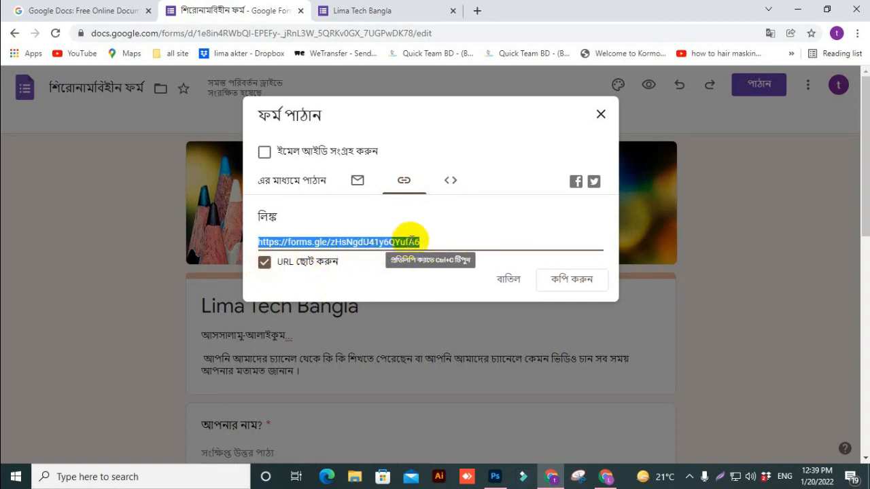
{"action": "right_click", "coordinate": [412, 240]}
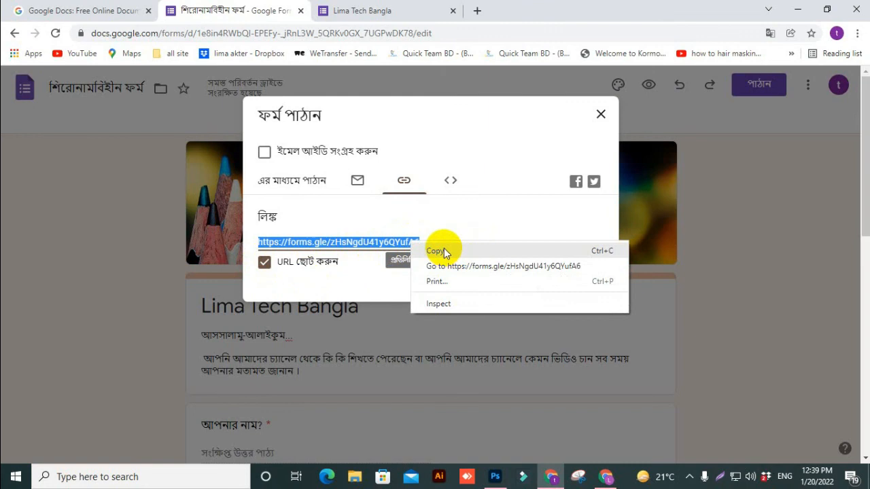
{"action": "left_click", "coordinate": [444, 251]}
{"action": "left_click", "coordinate": [582, 283]}
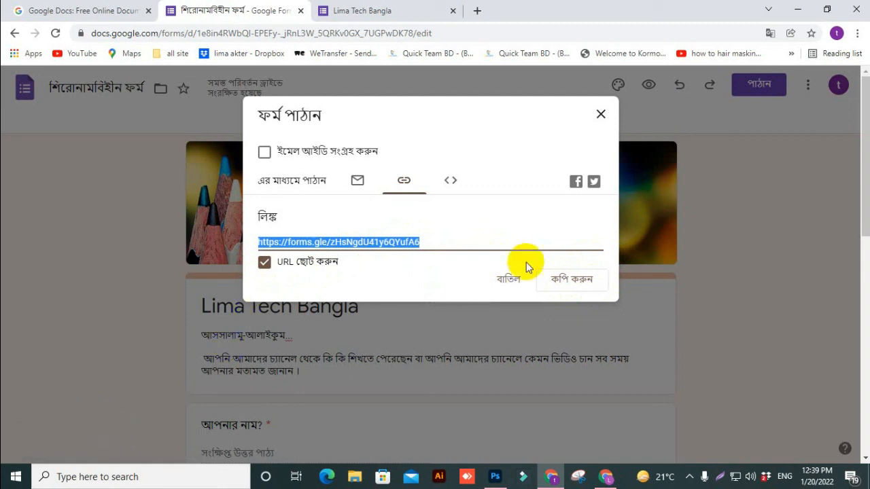
Step: Open the copied short form link in a new browser tab
{"action": "left_click", "coordinate": [478, 12]}
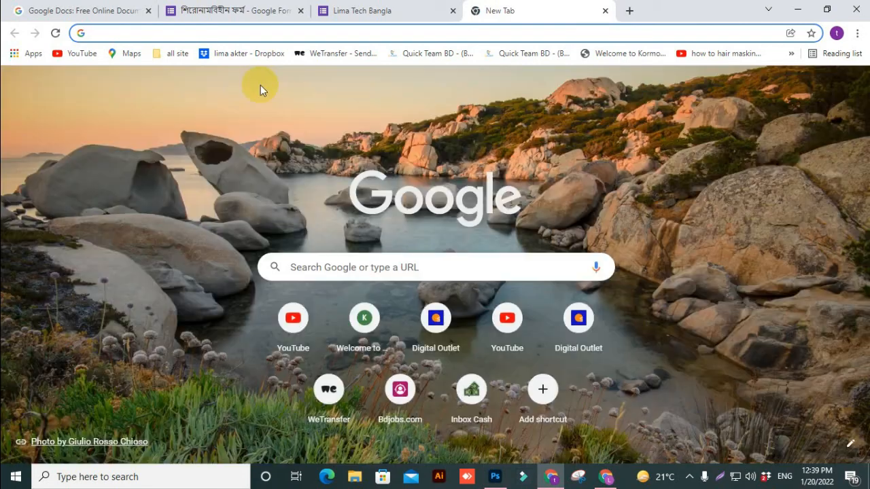
{"action": "left_click", "coordinate": [202, 34]}
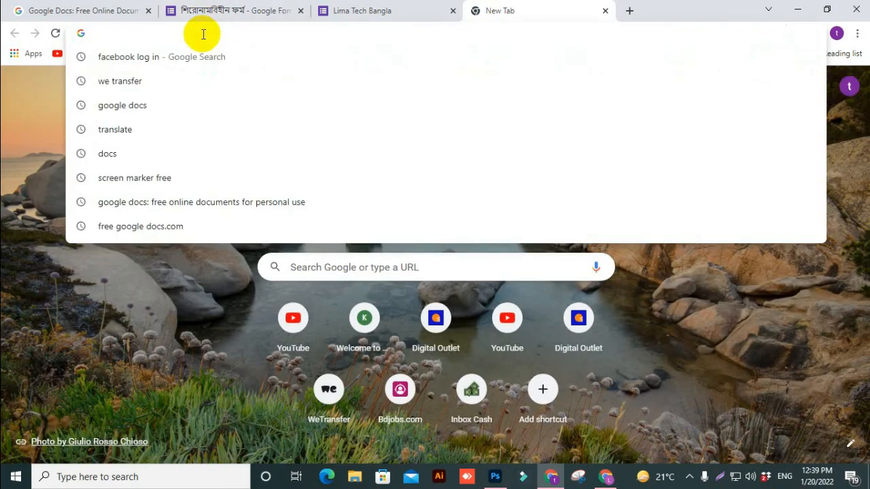
{"action": "key", "text": "ctrl+v"}
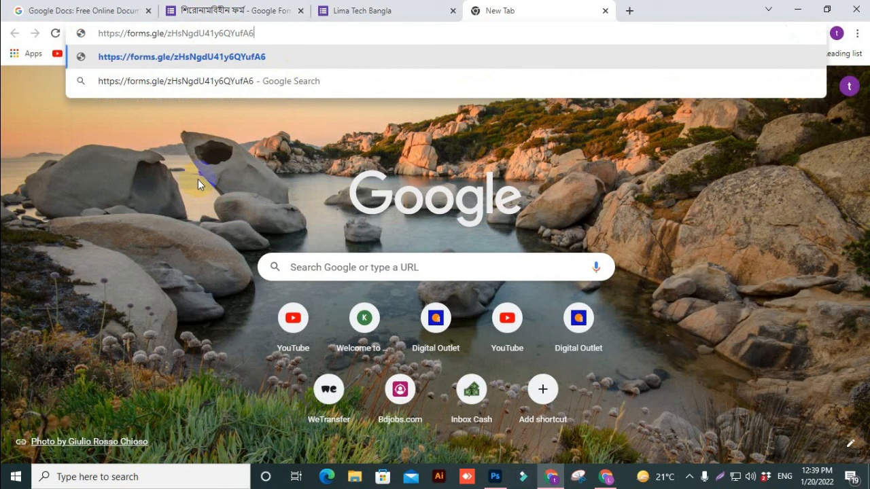
{"action": "key", "text": "Return"}
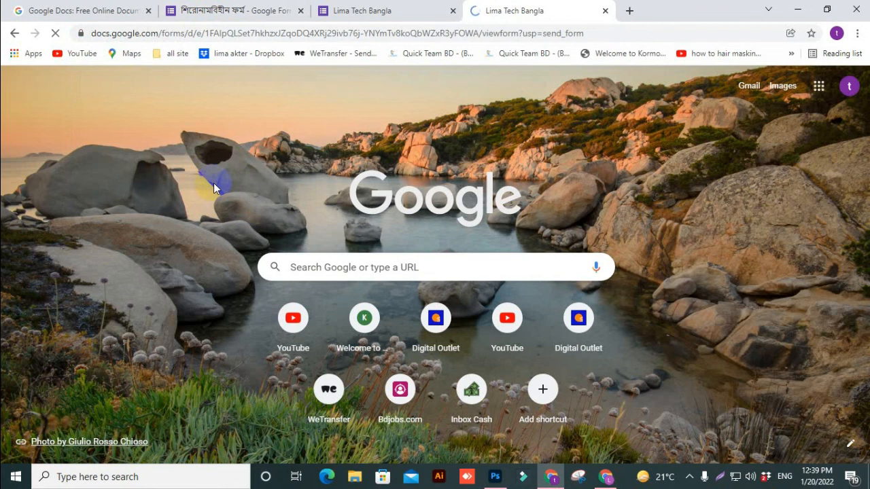
Step: Examine the header, questions, options and submit area of the form opened from the link, and compare it with the earlier preview
{"action": "scroll", "coordinate": [324, 242], "scroll_direction": "down", "scroll_amount": 4}
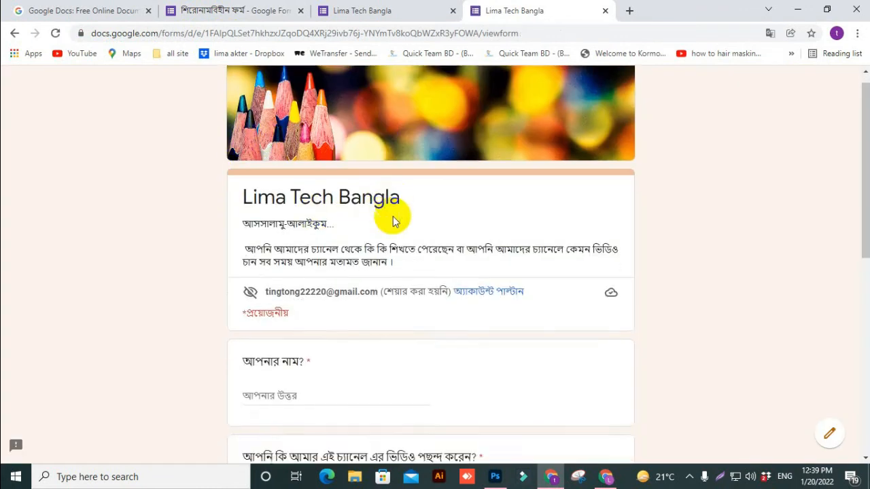
{"action": "scroll", "coordinate": [371, 224], "scroll_direction": "down", "scroll_amount": 3}
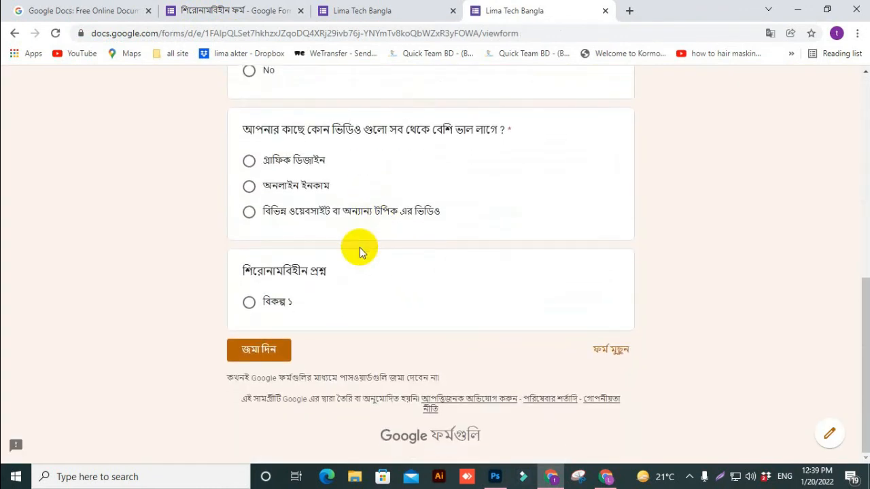
{"action": "scroll", "coordinate": [360, 247], "scroll_direction": "up", "scroll_amount": 9}
{"action": "scroll", "coordinate": [373, 317], "scroll_direction": "down", "scroll_amount": 6}
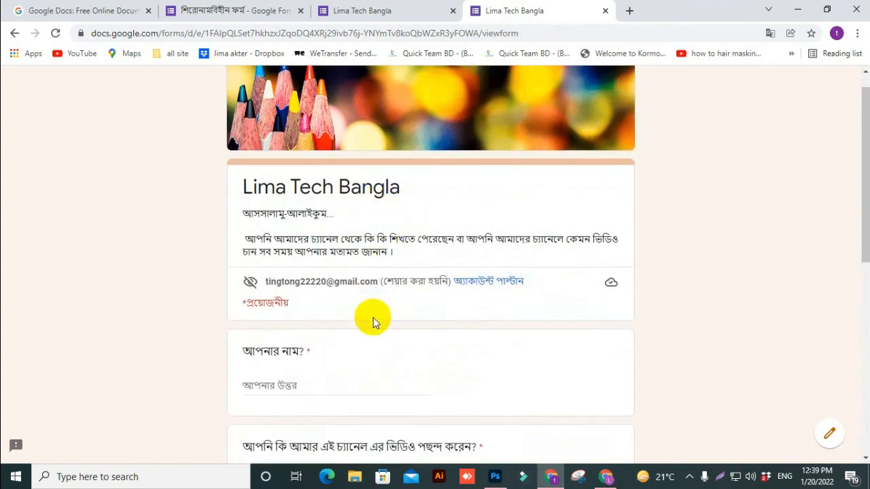
{"action": "scroll", "coordinate": [370, 295], "scroll_direction": "up", "scroll_amount": 4}
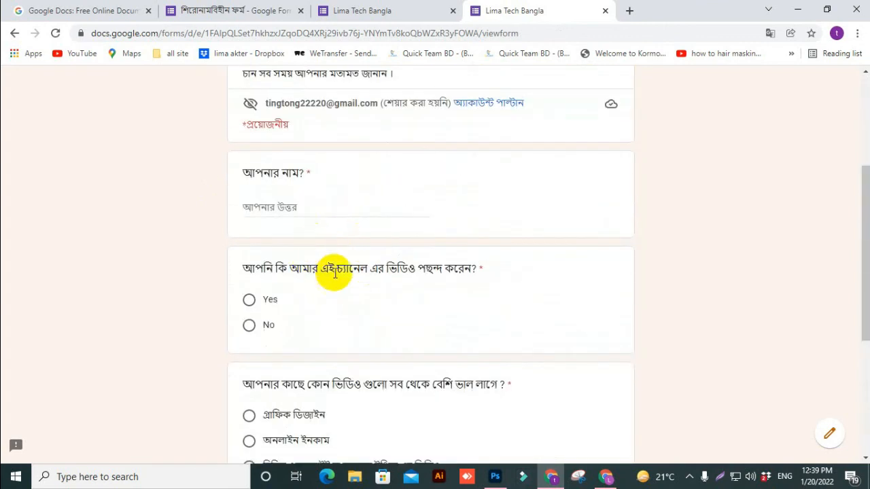
{"action": "scroll", "coordinate": [343, 357], "scroll_direction": "down", "scroll_amount": 4}
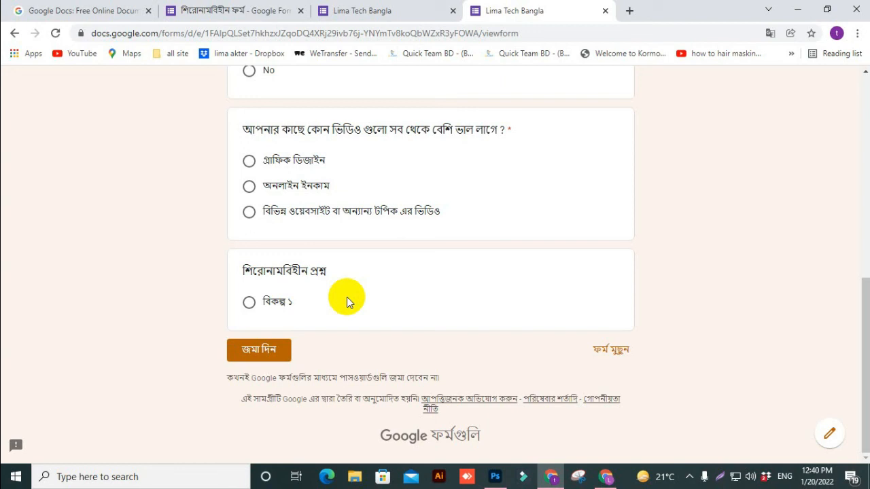
{"action": "scroll", "coordinate": [432, 330], "scroll_direction": "up", "scroll_amount": 6}
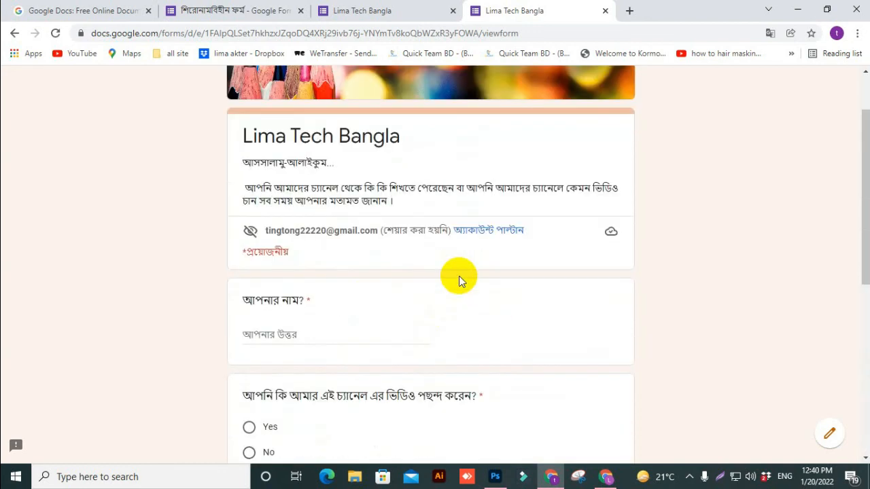
{"action": "left_click", "coordinate": [361, 10]}
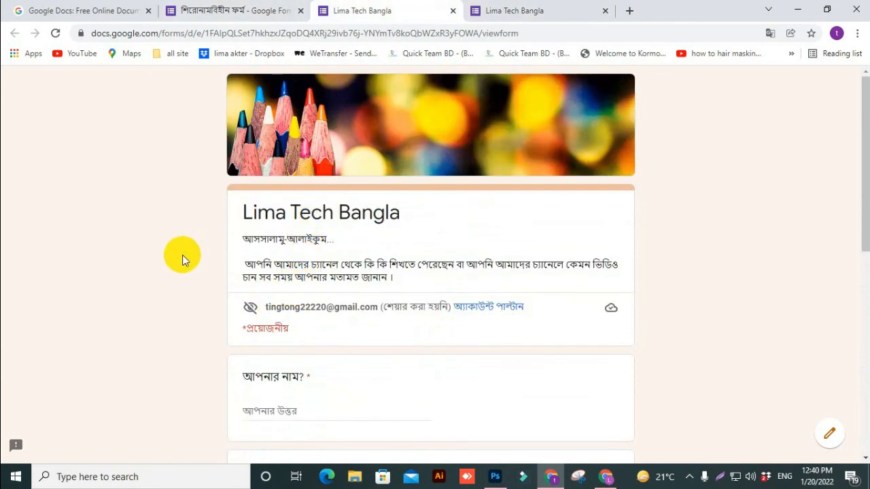
{"action": "scroll", "coordinate": [183, 255], "scroll_direction": "down", "scroll_amount": 2}
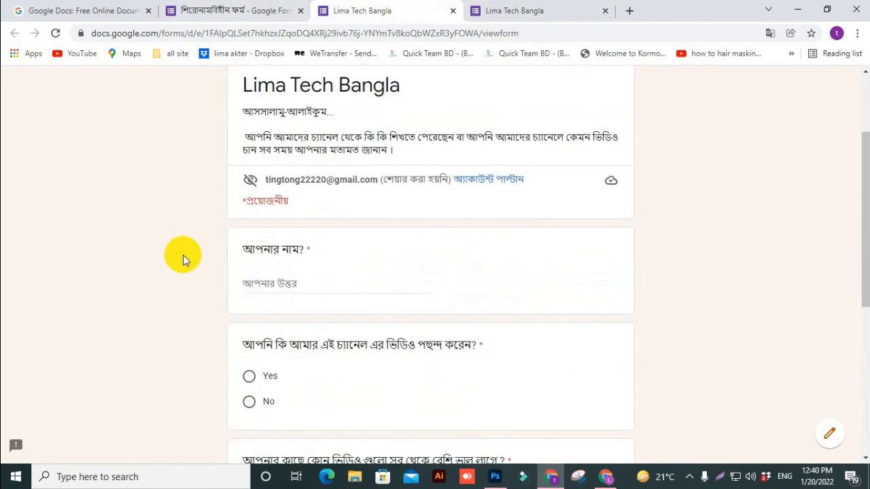